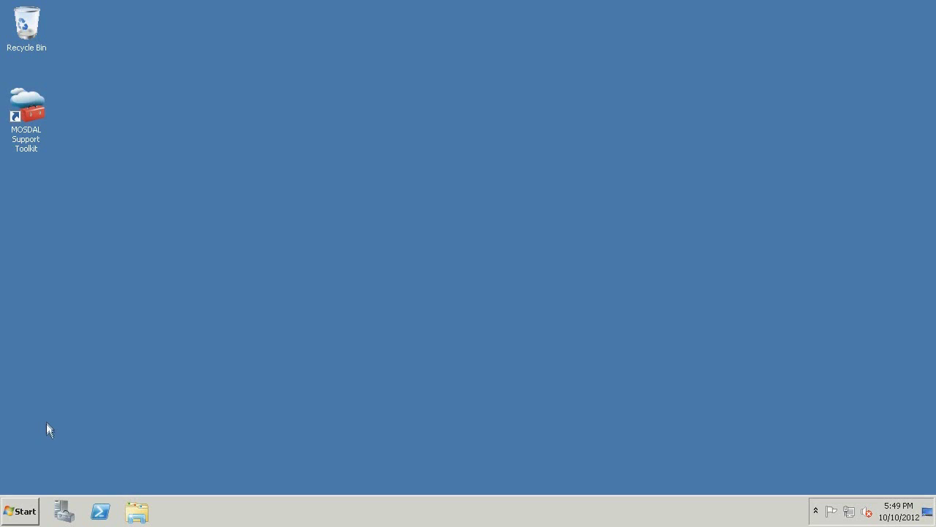
Launch MOSDAL Support Toolkit and select the Directory Synchronization and single sign-on (AD FS) problem areas.
{"action": "left_click", "coordinate": [25, 512]}
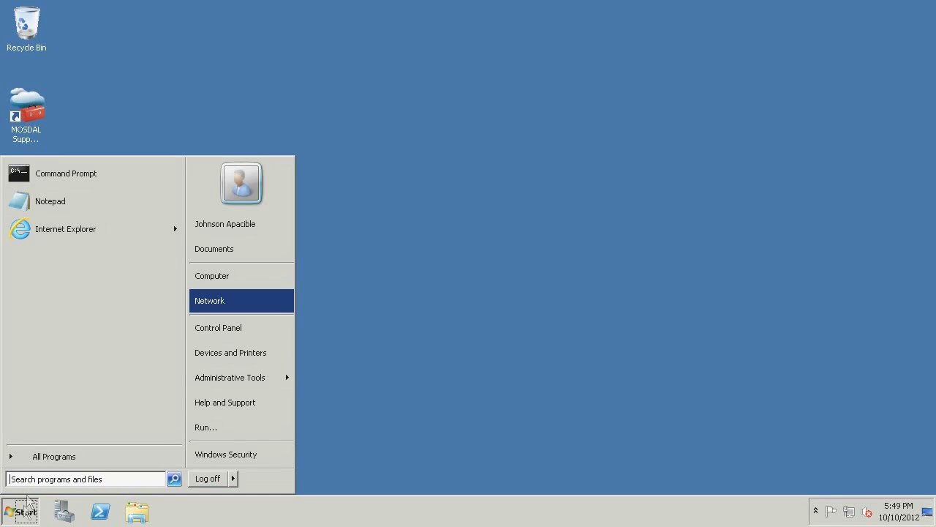
{"action": "left_click", "coordinate": [38, 464]}
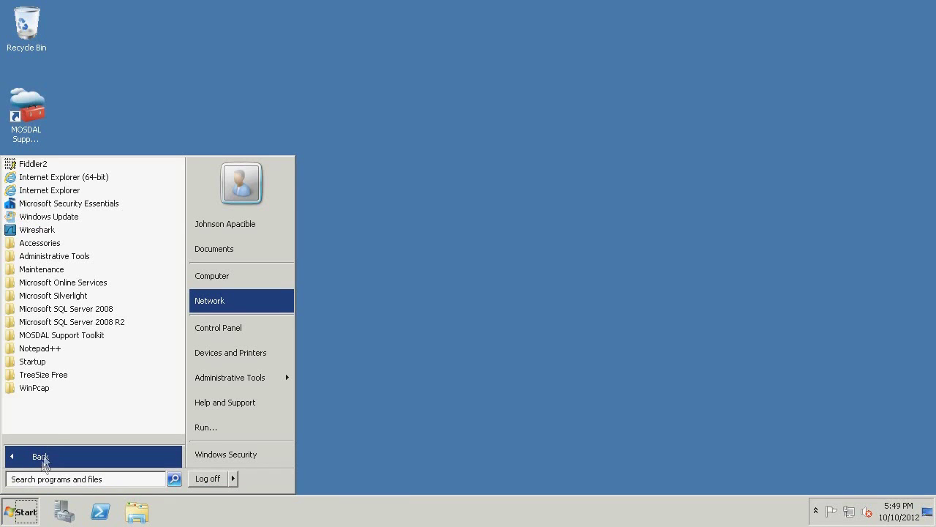
{"action": "left_click", "coordinate": [71, 335]}
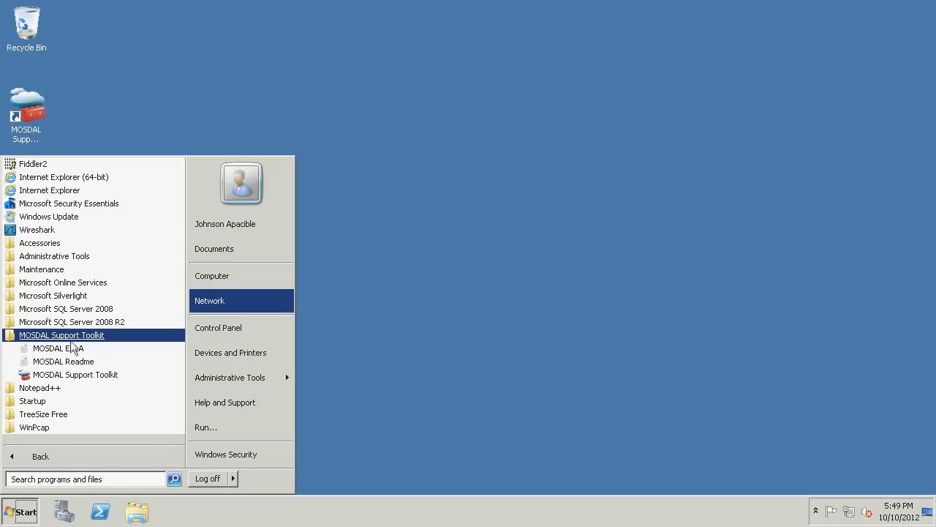
{"action": "left_click", "coordinate": [73, 374]}
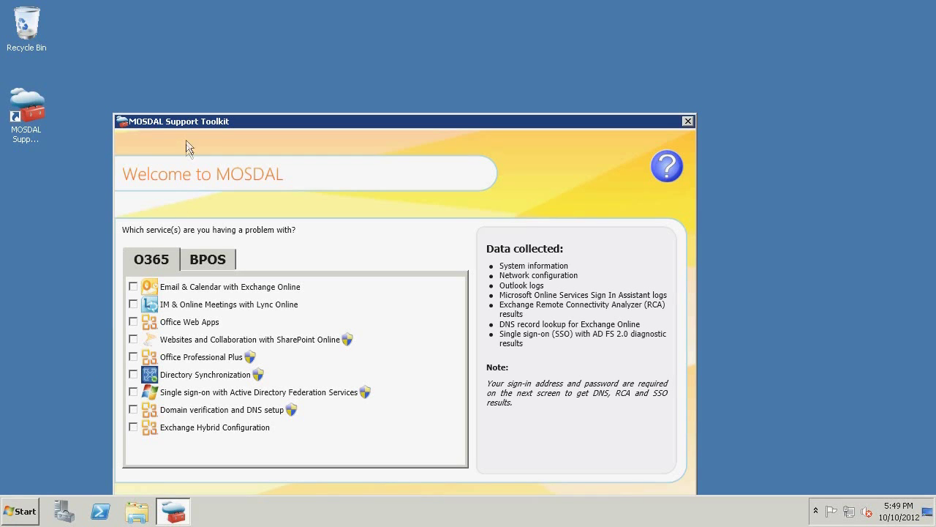
{"action": "left_click_drag", "start_coordinate": [186, 123], "coordinate": [151, 51]}
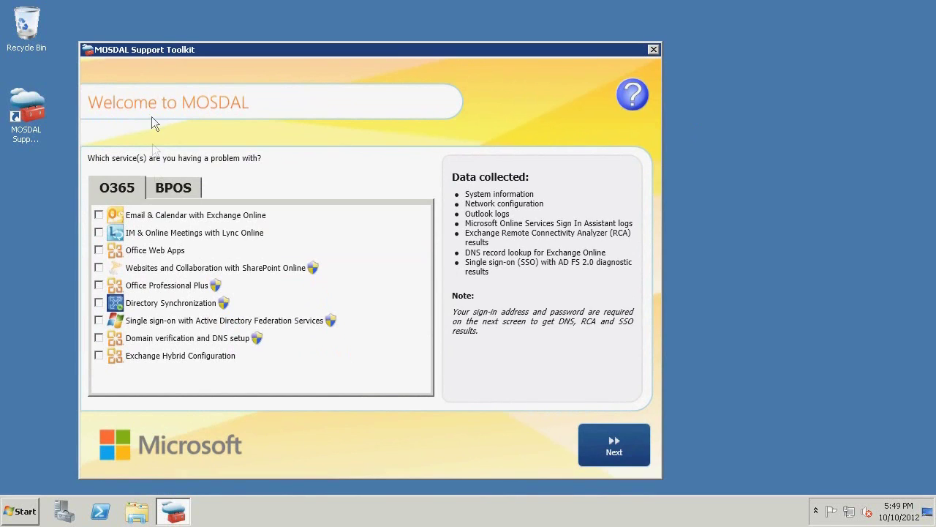
{"action": "left_click", "coordinate": [99, 302]}
{"action": "left_click", "coordinate": [228, 322]}
{"action": "left_click", "coordinate": [604, 442]}
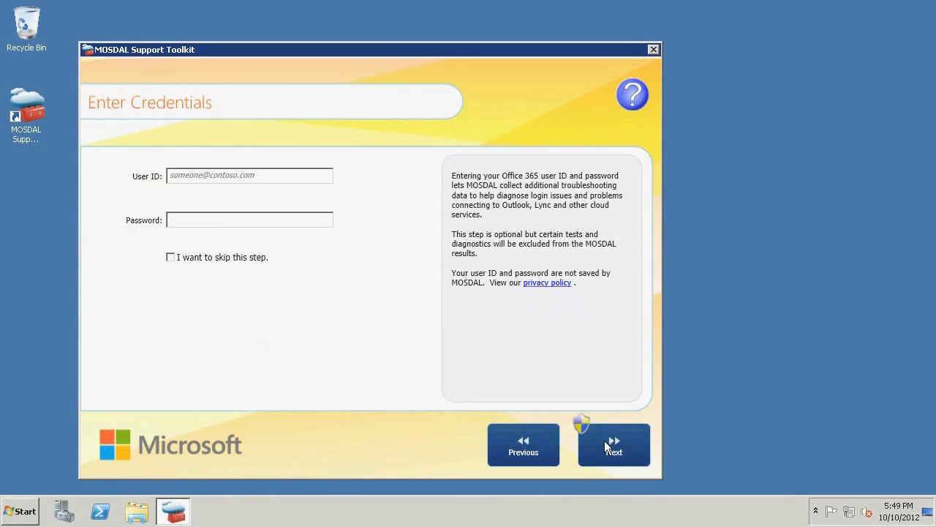
Enter the Office 365 user ID and password, then start collecting diagnostic data.
{"action": "left_click", "coordinate": [276, 177]}
{"action": "key", "text": "Tab"}
{"action": "type", "text": "••••••••"}
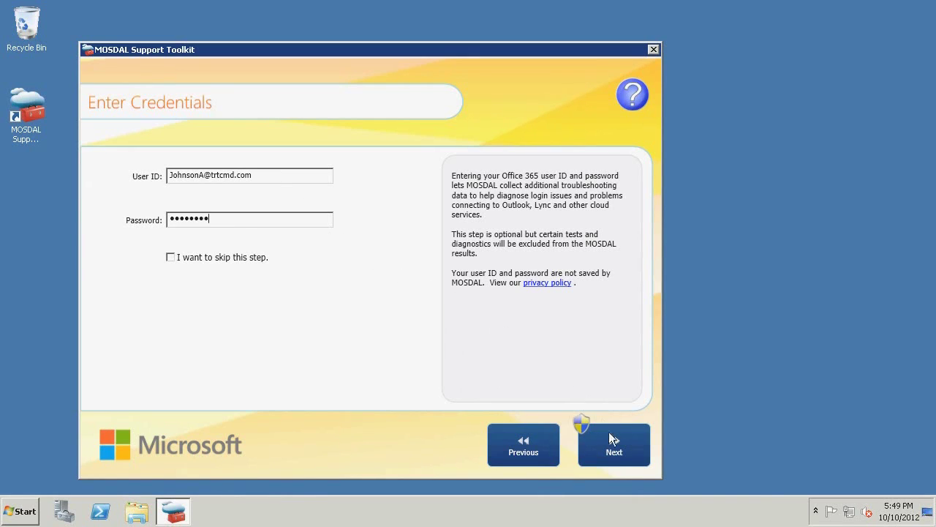
{"action": "left_click", "coordinate": [615, 450]}
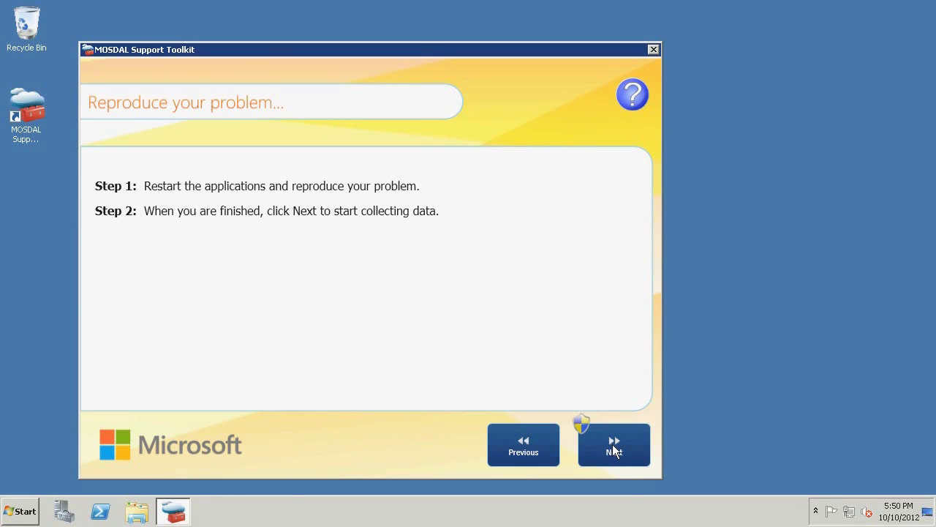
{"action": "left_click", "coordinate": [615, 448]}
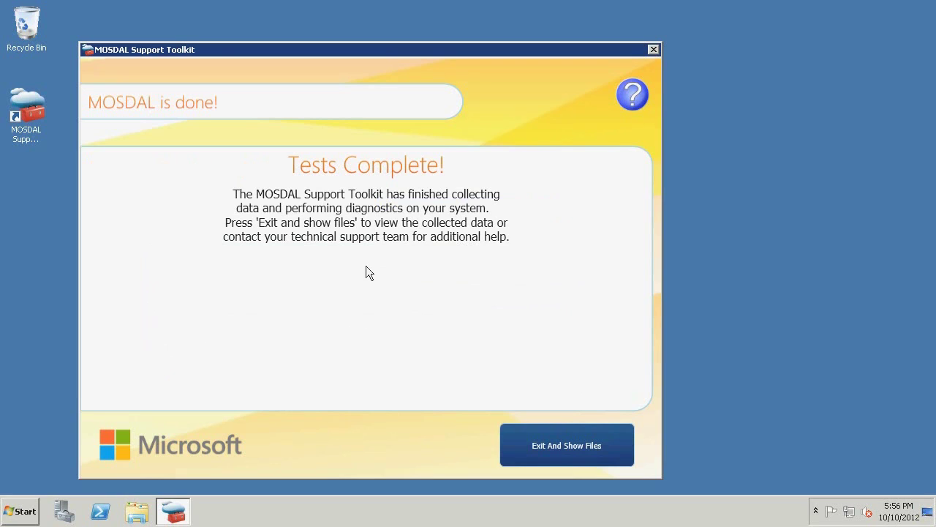
Open the DirSyncObjects report from REPORTS_10_10_2012_5_50_25_PM > Admin_Applications > Directory_Synchronization_Tool, maximized.
{"action": "left_click", "coordinate": [552, 437]}
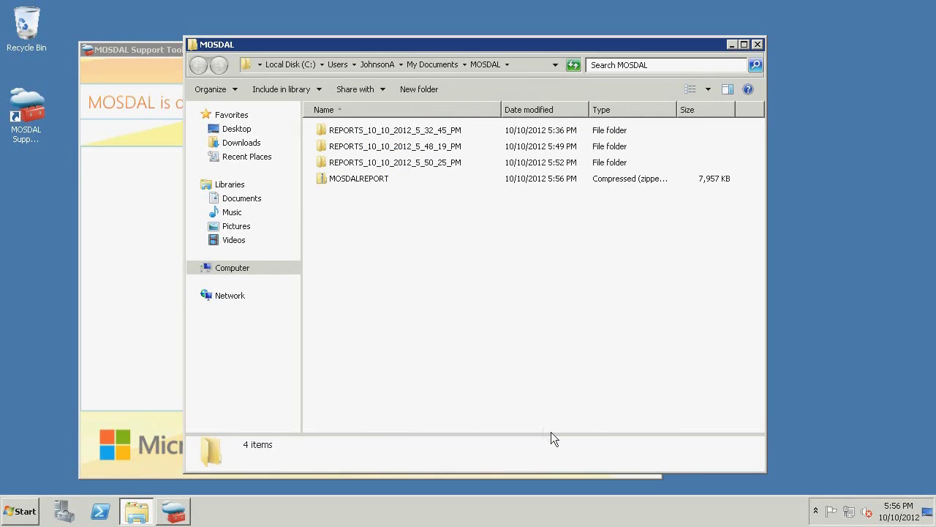
{"action": "double_click", "coordinate": [434, 159]}
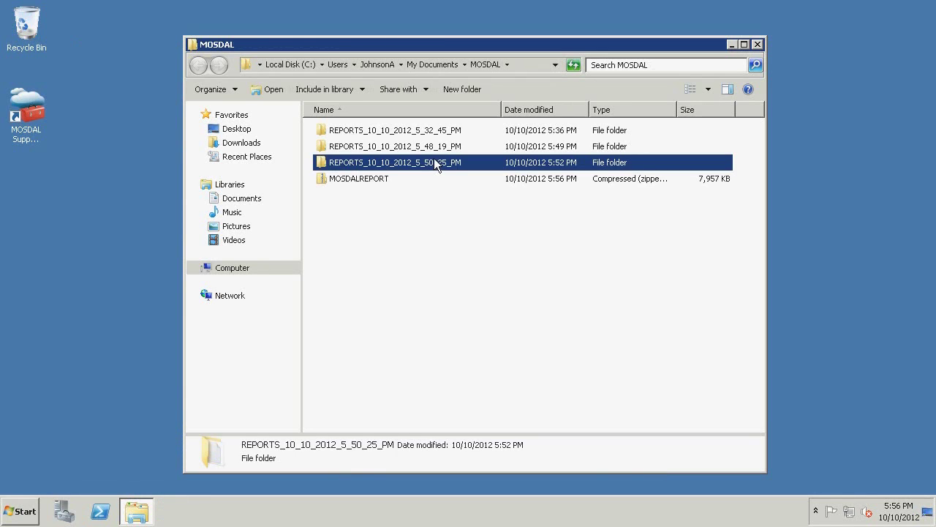
{"action": "double_click", "coordinate": [380, 131]}
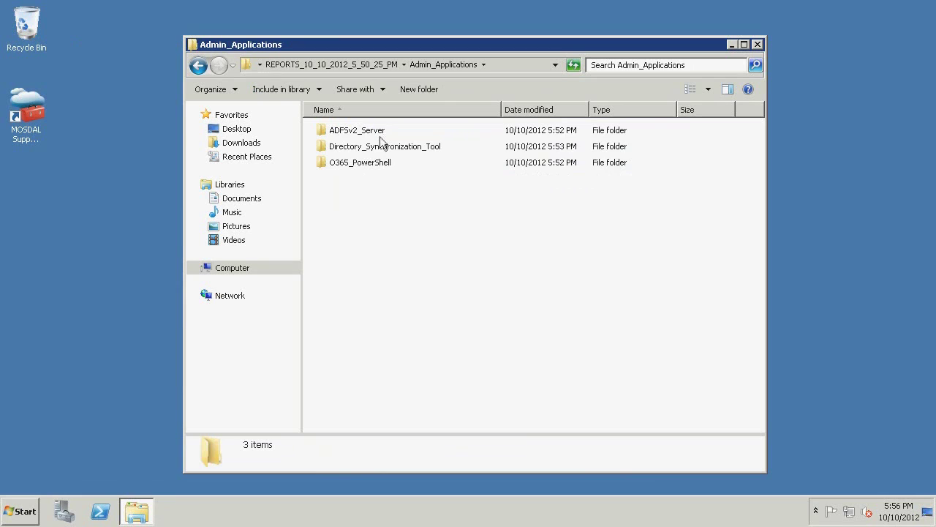
{"action": "double_click", "coordinate": [379, 146]}
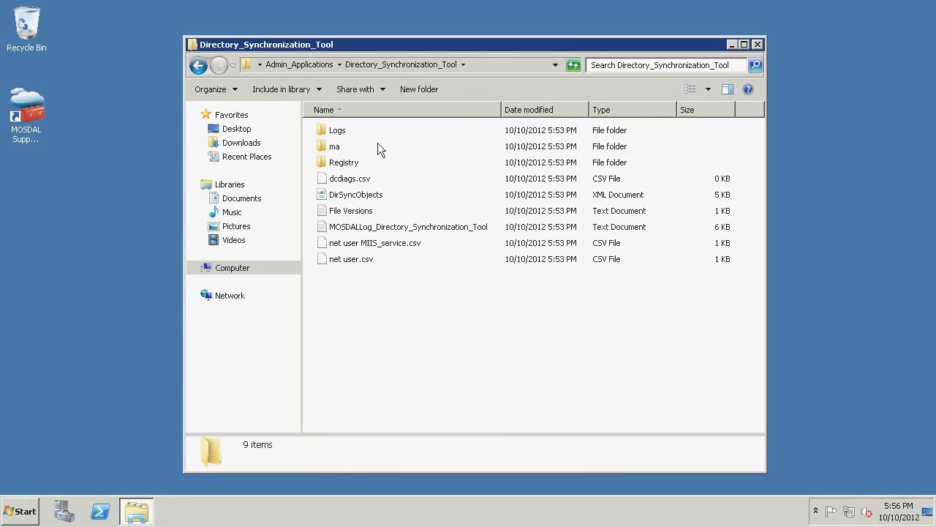
{"action": "double_click", "coordinate": [365, 195]}
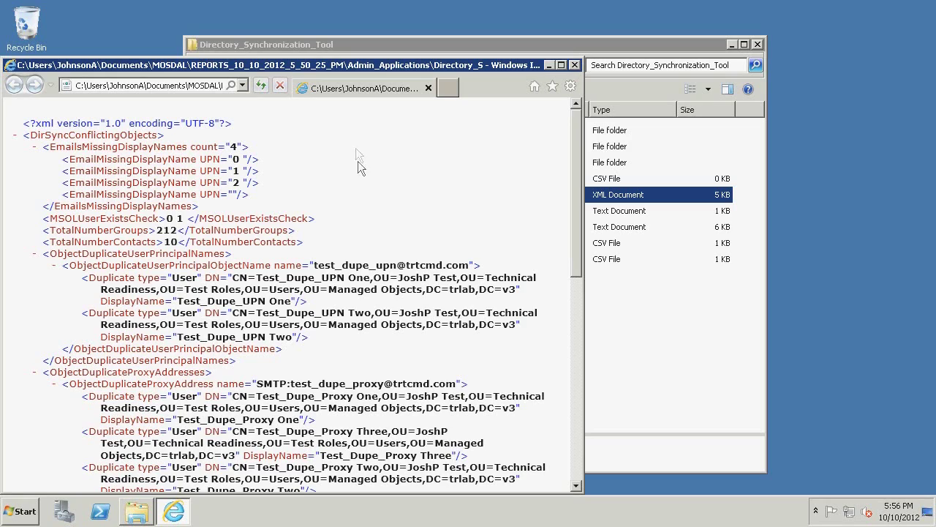
{"action": "double_click", "coordinate": [307, 65]}
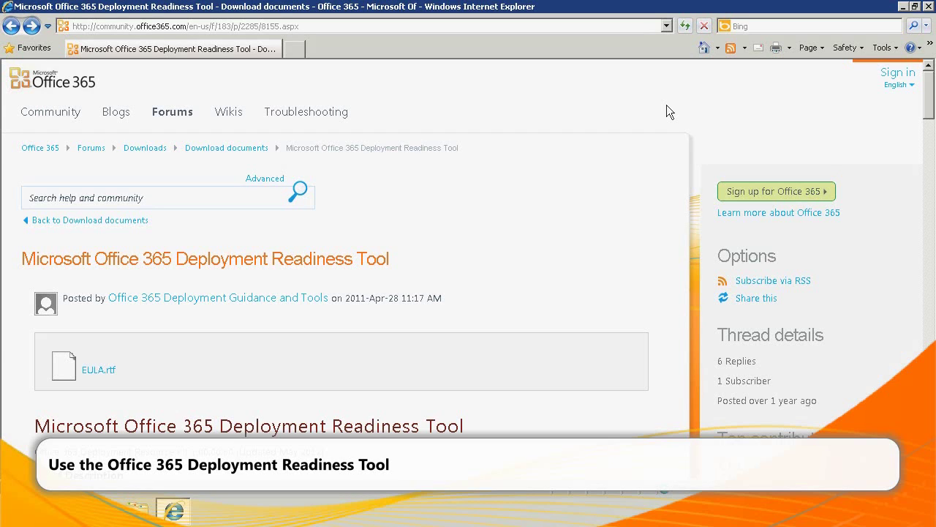
Accept the licence terms and save office365deploymentreadinesstool.zip to Documents, then show its folder.
{"action": "scroll", "coordinate": [649, 201], "scroll_direction": "down", "scroll_amount": 15}
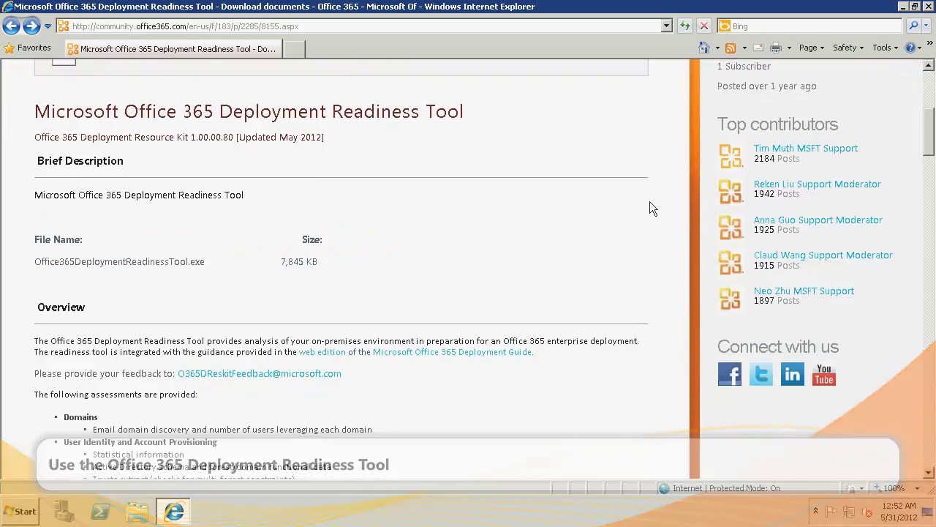
{"action": "scroll", "coordinate": [650, 203], "scroll_direction": "down", "scroll_amount": 15}
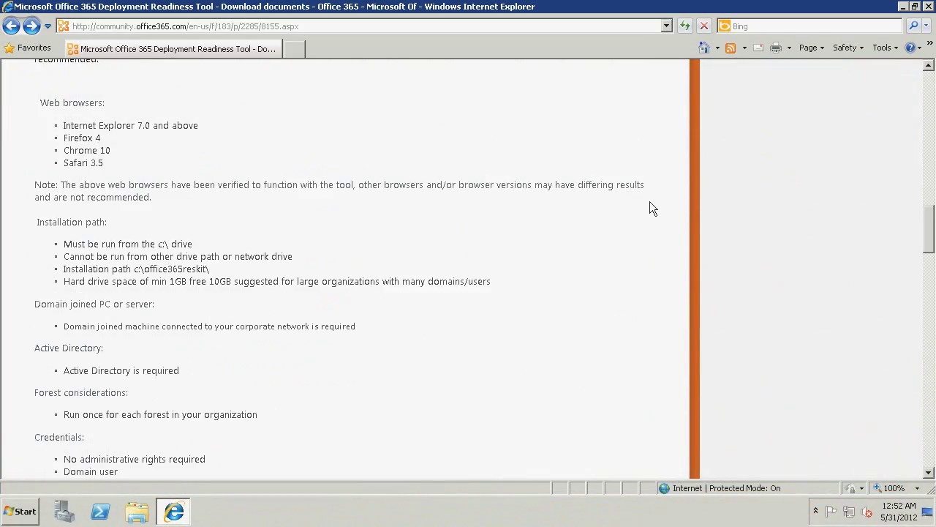
{"action": "scroll", "coordinate": [650, 201], "scroll_direction": "down", "scroll_amount": 5}
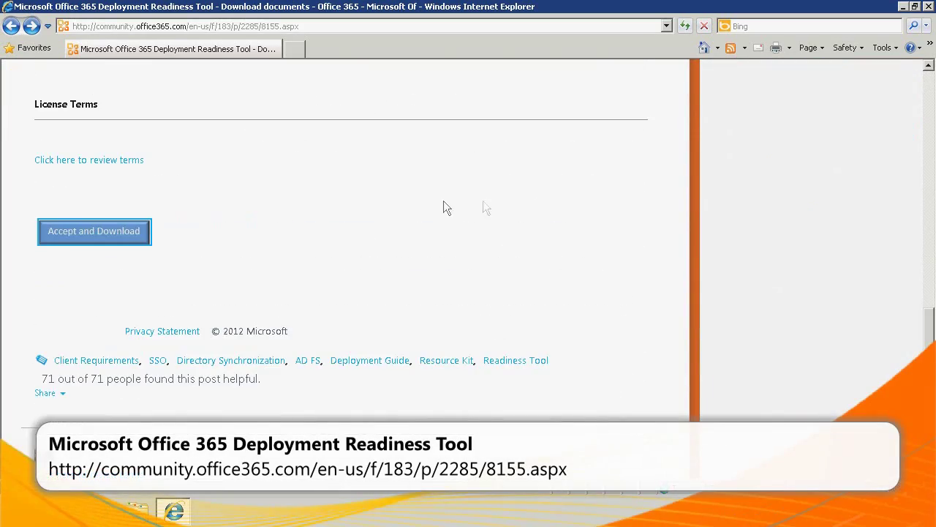
{"action": "left_click", "coordinate": [134, 237]}
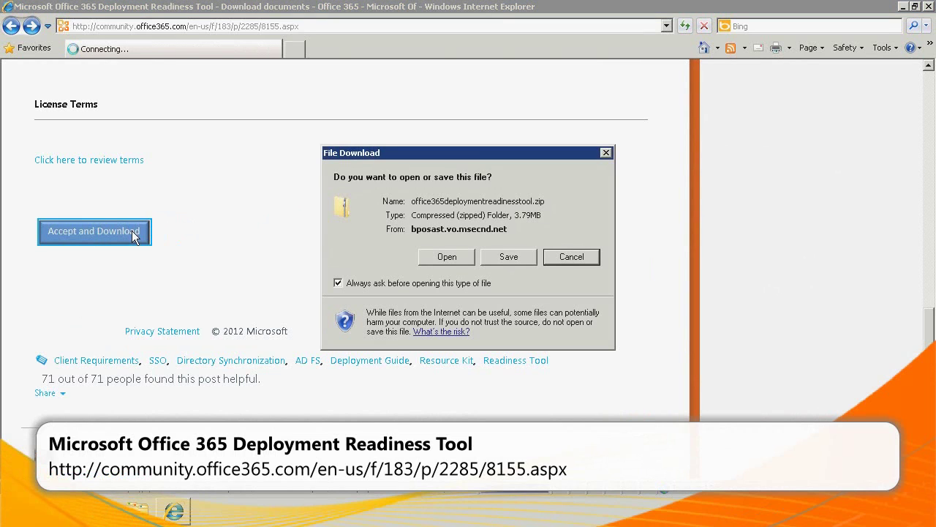
{"action": "left_click", "coordinate": [500, 258]}
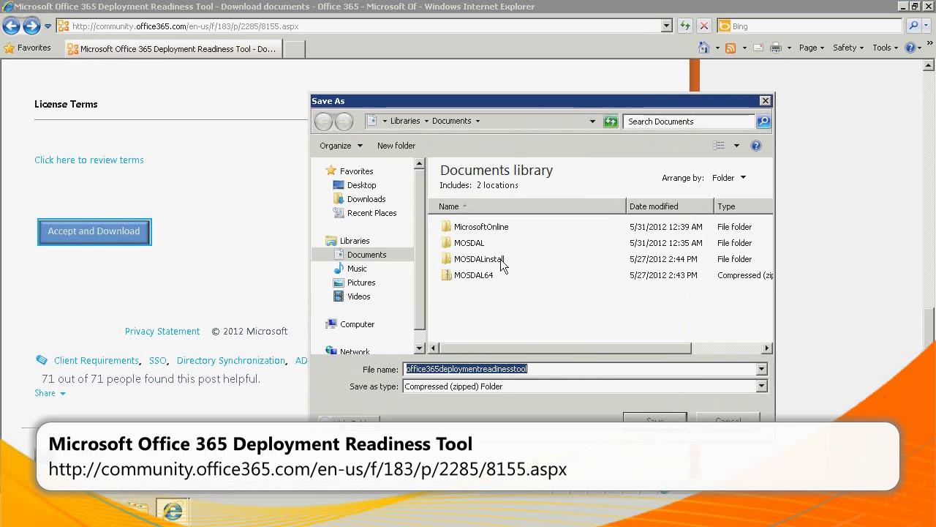
{"action": "left_click", "coordinate": [645, 422]}
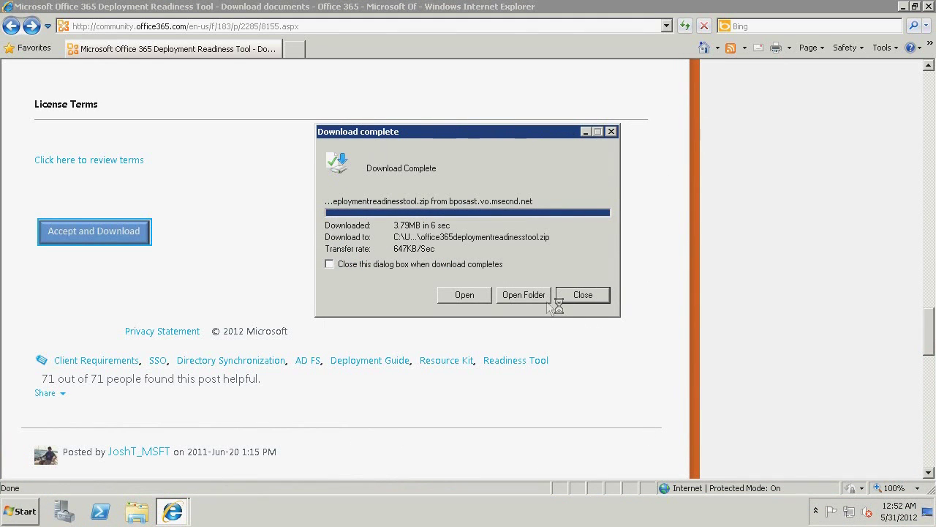
{"action": "left_click", "coordinate": [534, 297]}
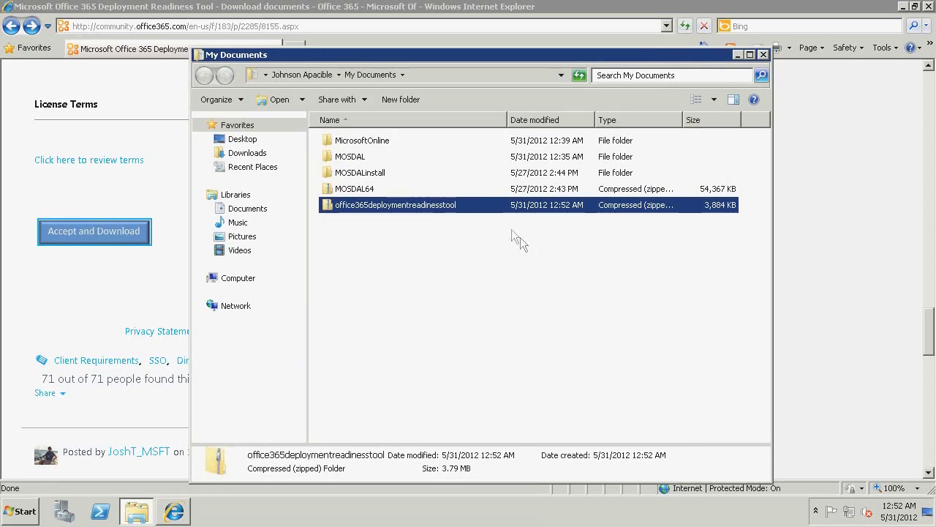
Extract office365deploymentreadinesstool.zip to the suggested folder and run the tool despite the security warning.
{"action": "right_click", "coordinate": [458, 206]}
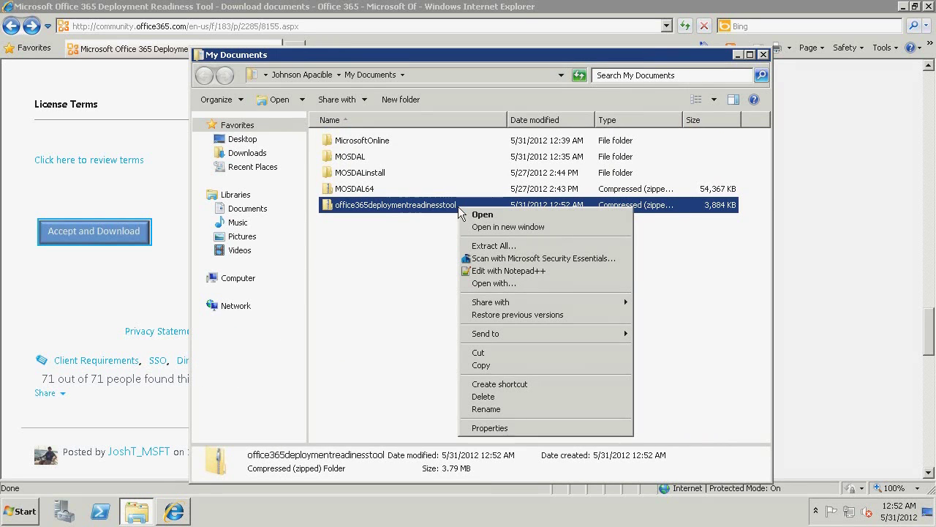
{"action": "left_click", "coordinate": [479, 246]}
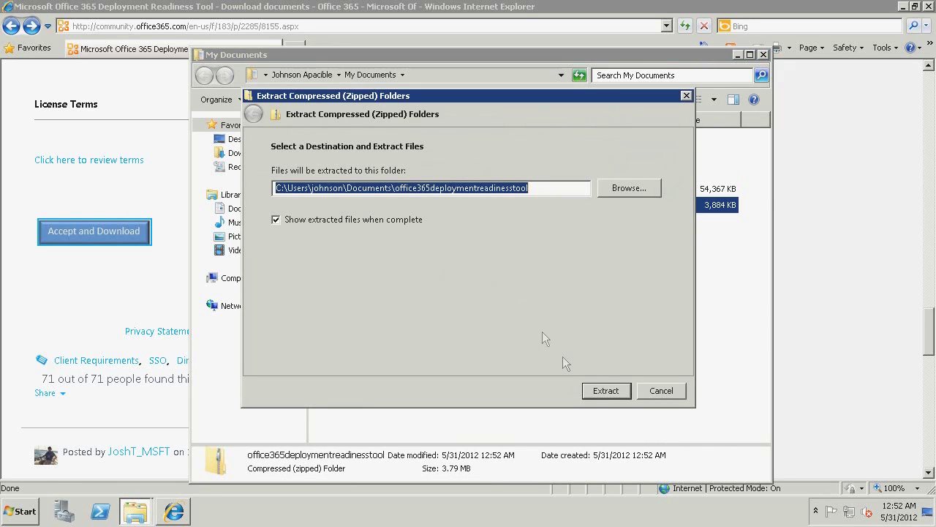
{"action": "left_click", "coordinate": [605, 392]}
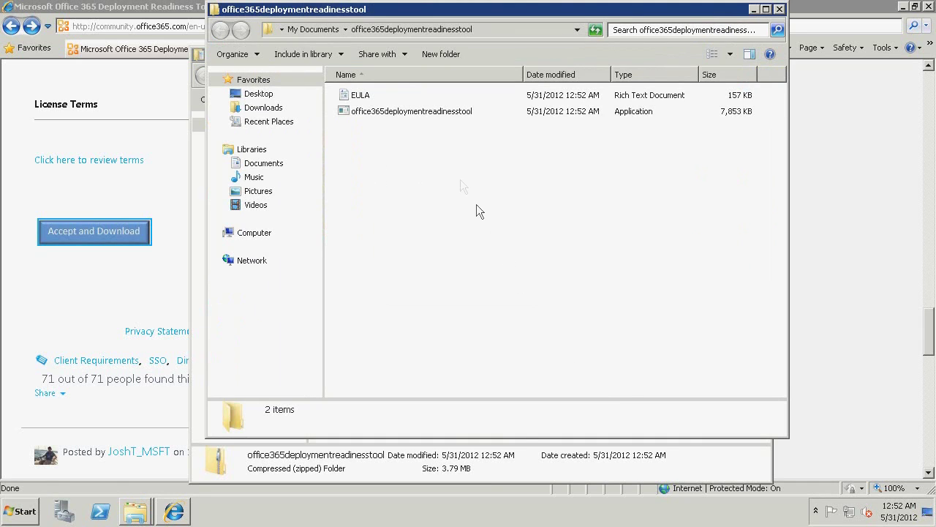
{"action": "double_click", "coordinate": [420, 115]}
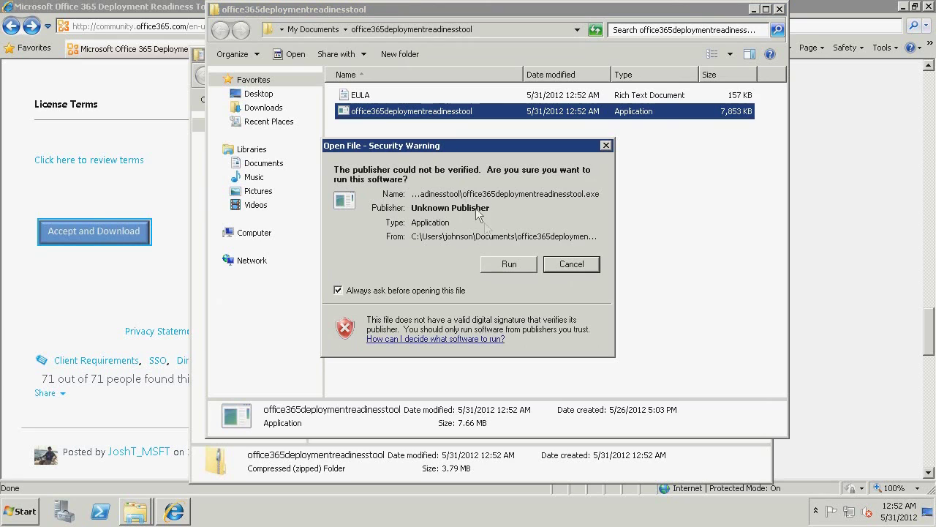
{"action": "left_click", "coordinate": [499, 265]}
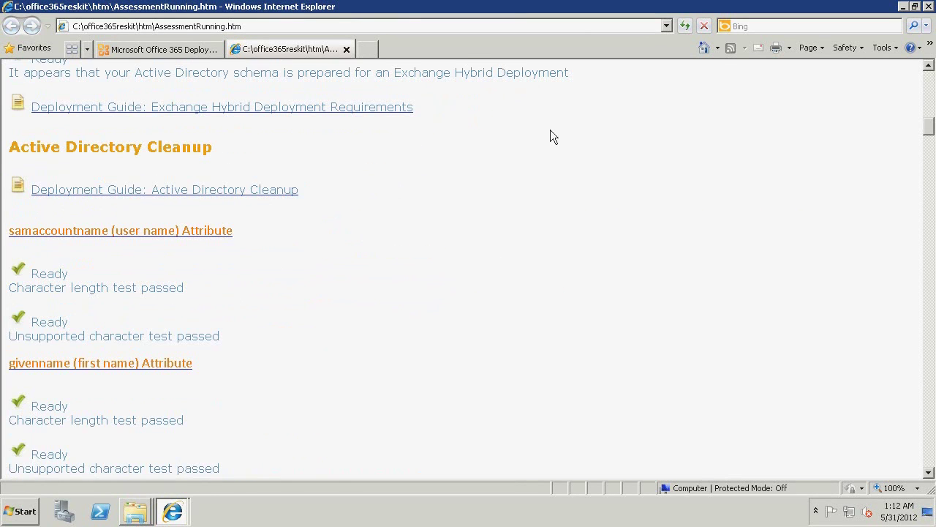
Review the duplicate mail attribute results and return to the readiness report.
{"action": "scroll", "coordinate": [553, 137], "scroll_direction": "down", "scroll_amount": 5}
{"action": "scroll", "coordinate": [551, 132], "scroll_direction": "down", "scroll_amount": 6}
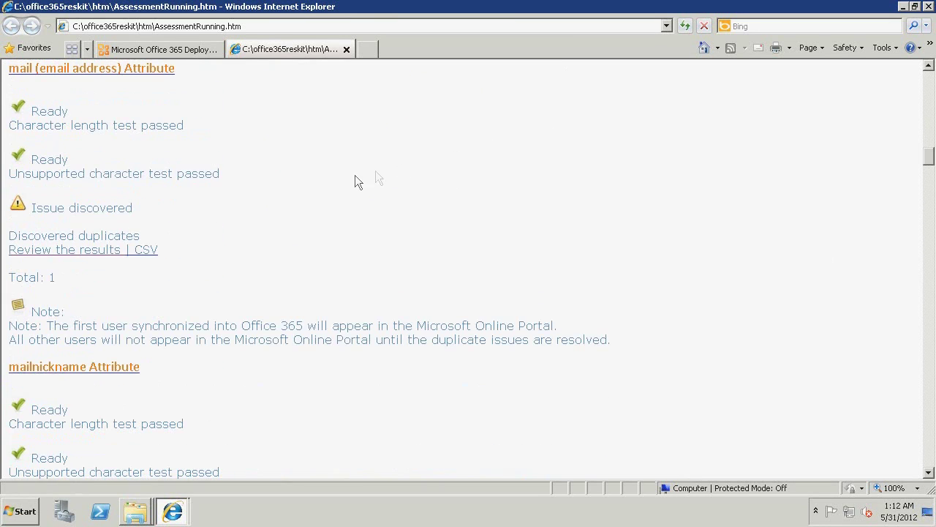
{"action": "left_click", "coordinate": [80, 249]}
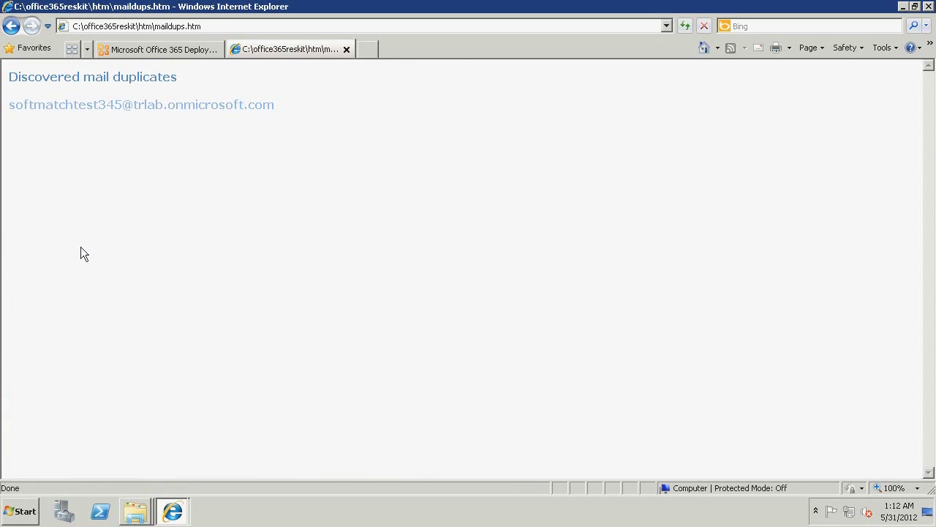
{"action": "key", "text": "alt+Left"}
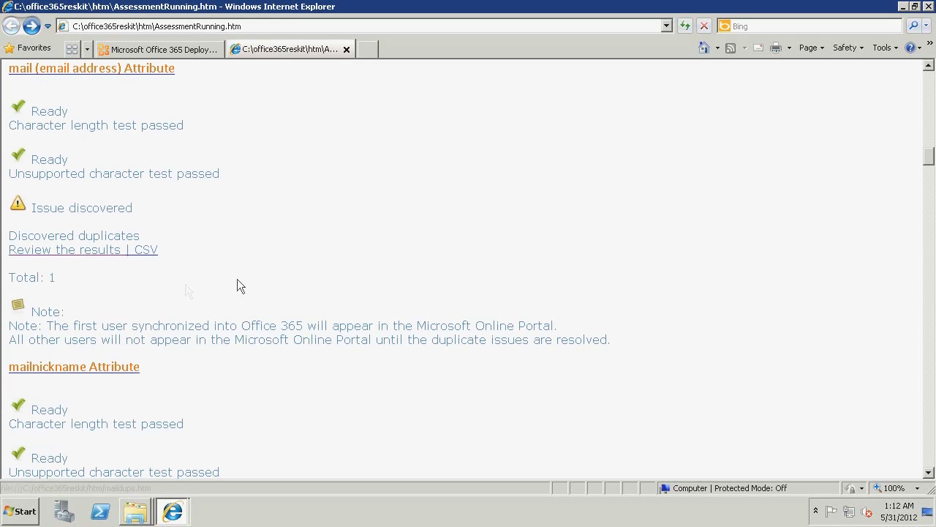
Open the results listing the two duplicate proxyaddresses.
{"action": "scroll", "coordinate": [275, 280], "scroll_direction": "down", "scroll_amount": 3}
{"action": "scroll", "coordinate": [277, 282], "scroll_direction": "down", "scroll_amount": 3}
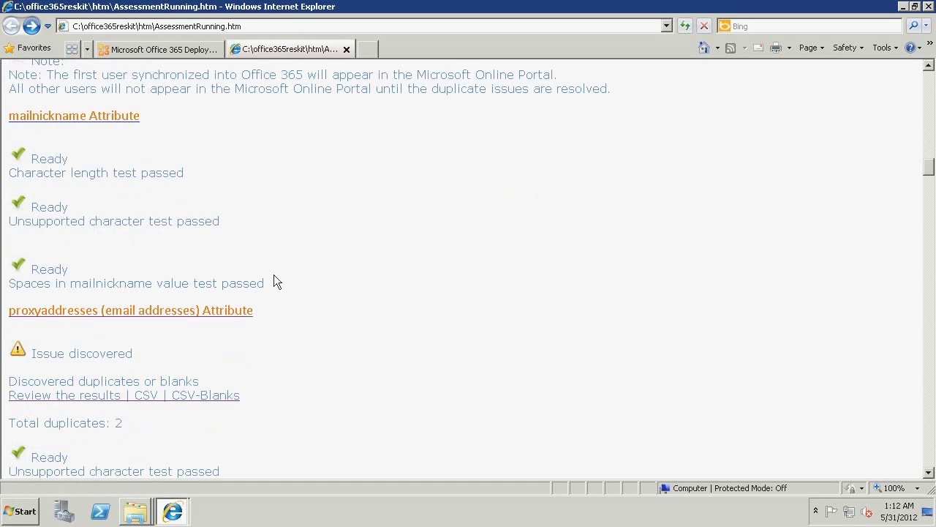
{"action": "scroll", "coordinate": [278, 282], "scroll_direction": "down", "scroll_amount": 2}
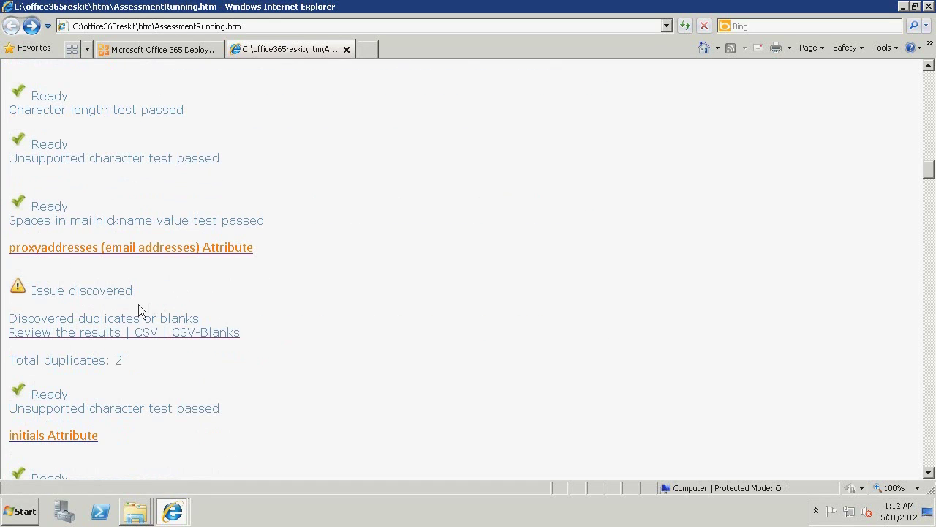
{"action": "left_click", "coordinate": [106, 333]}
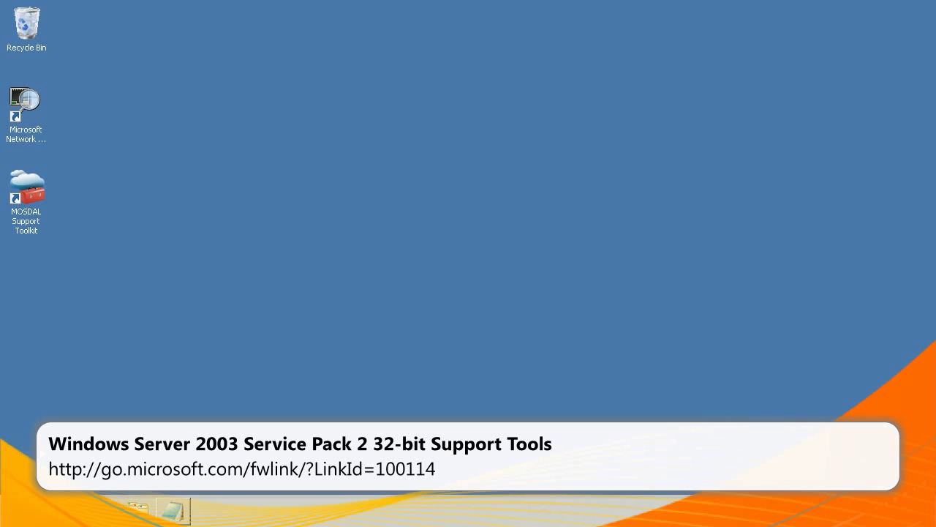
Launch Ldp by searching for ldp from the Start menu.
{"action": "left_click", "coordinate": [26, 510]}
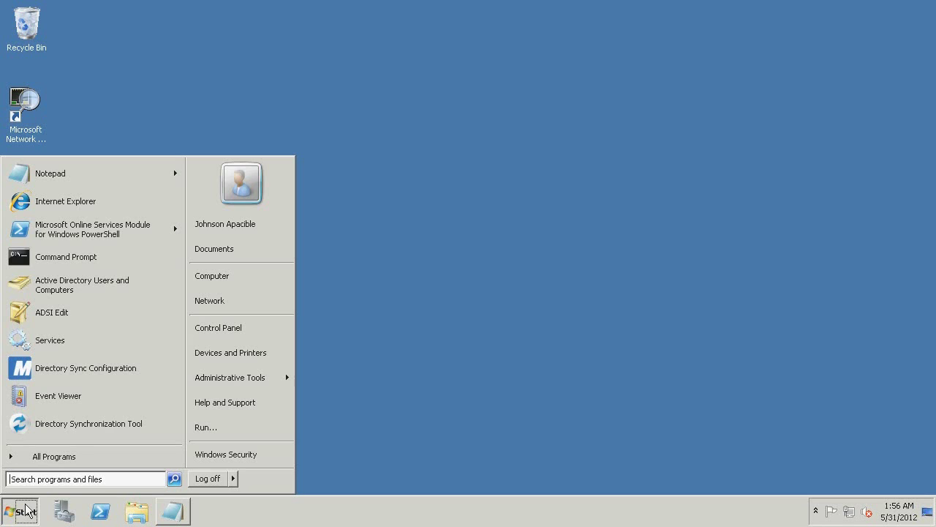
{"action": "type", "text": "ldp"}
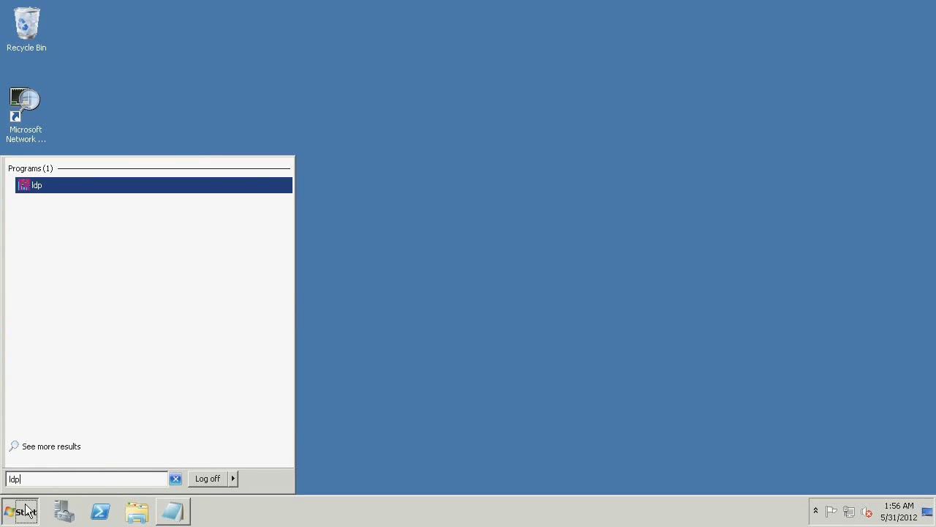
{"action": "key", "text": "Return"}
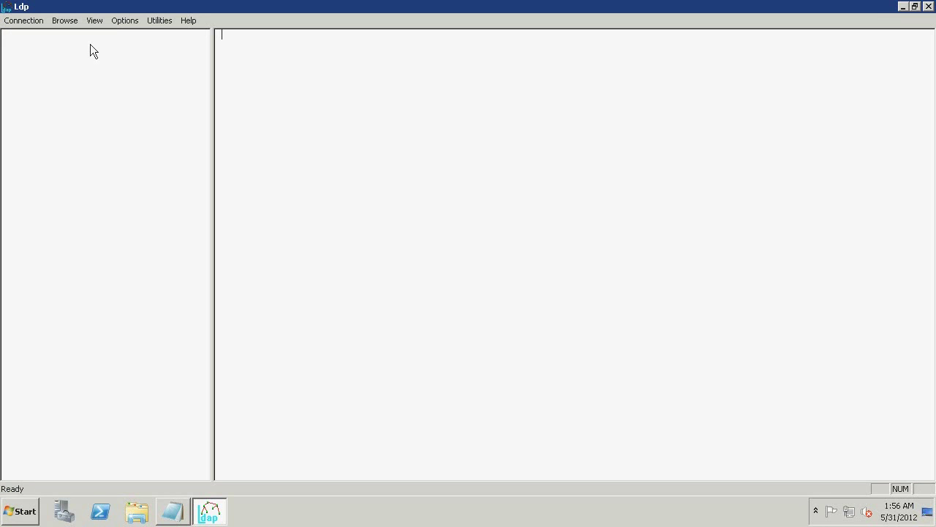
Connect to server trlab on port 389 and bring up the Bind dialog.
{"action": "left_click", "coordinate": [30, 23]}
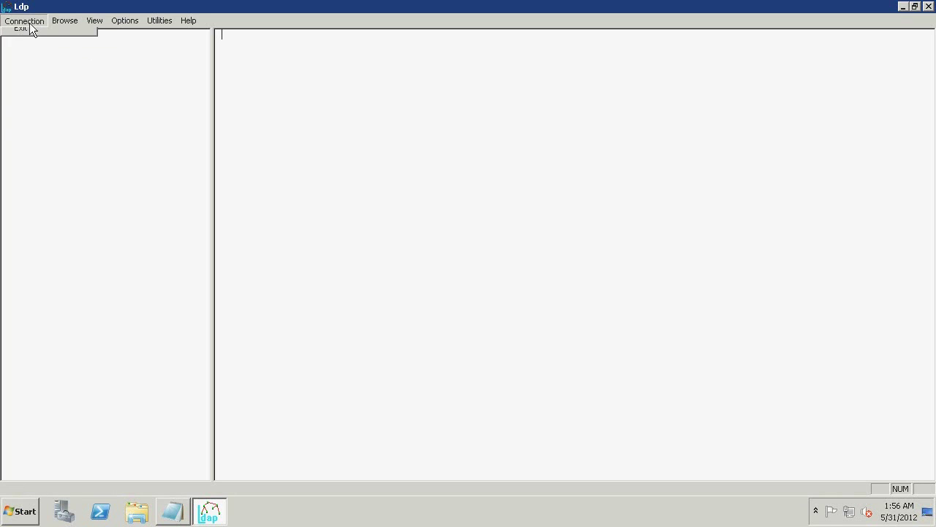
{"action": "left_click", "coordinate": [28, 35]}
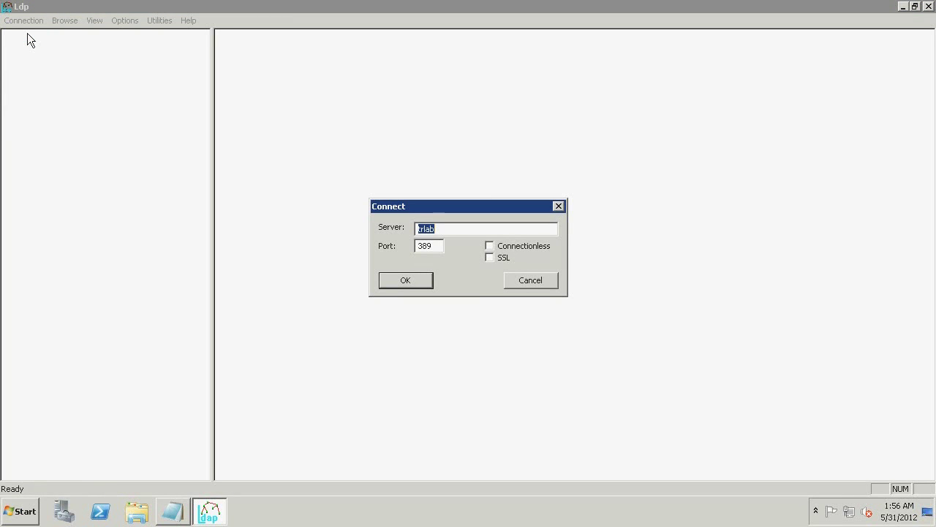
{"action": "left_click", "coordinate": [399, 279]}
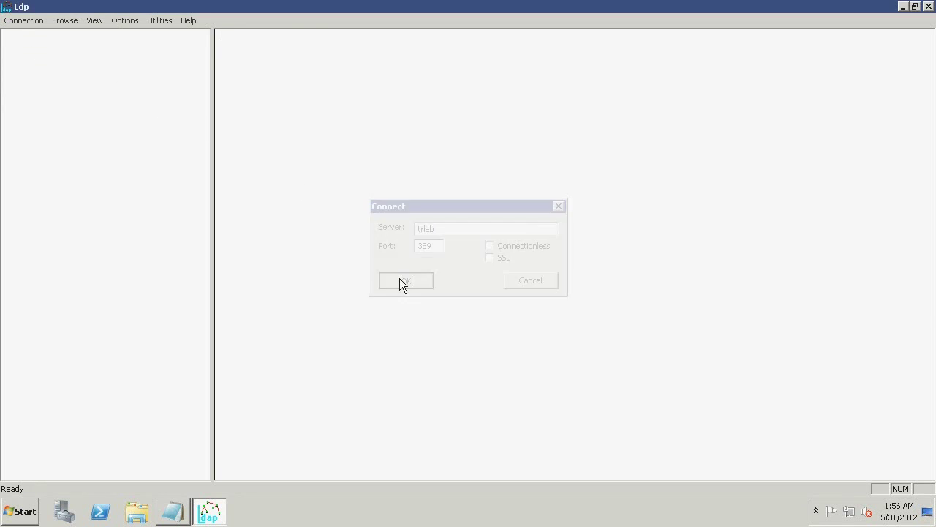
{"action": "left_click", "coordinate": [27, 25]}
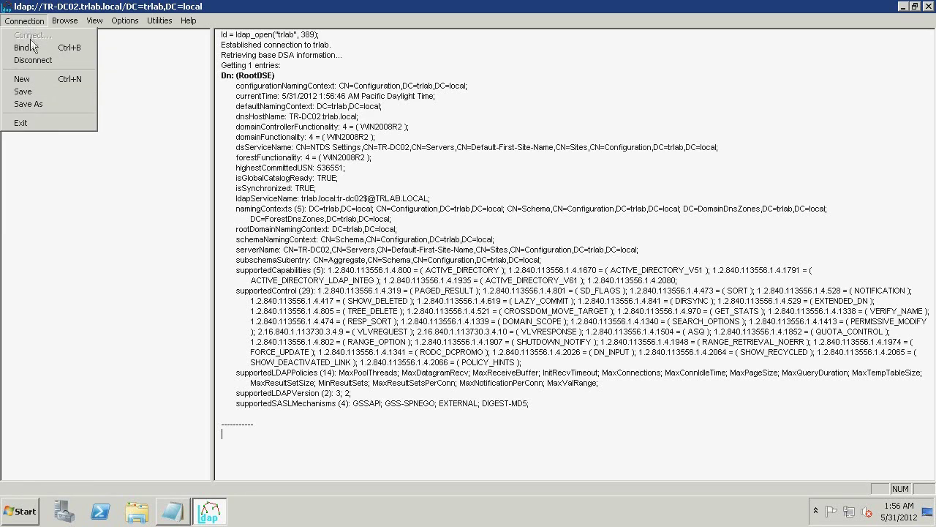
{"action": "left_click", "coordinate": [23, 47]}
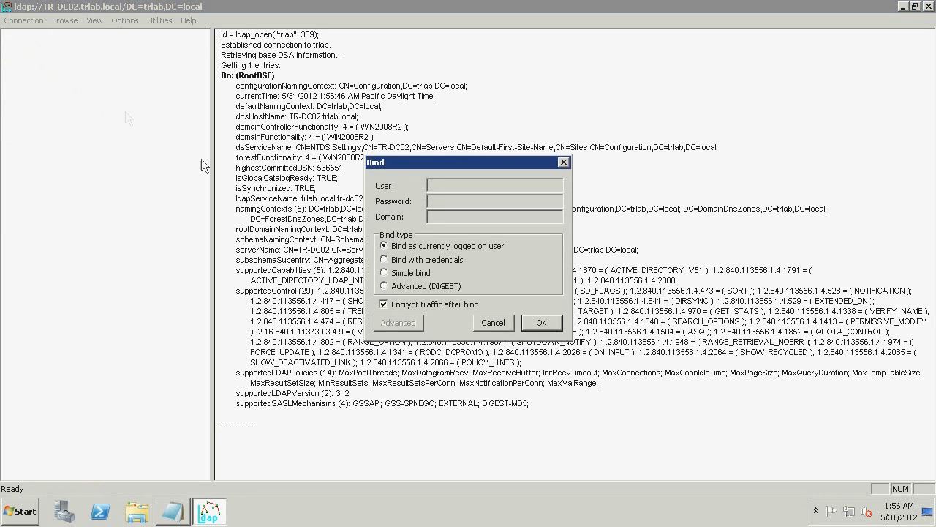
Bind as the logged-on user and show the tree view with BaseDN DC=trlab,DC=local.
{"action": "left_click", "coordinate": [541, 323]}
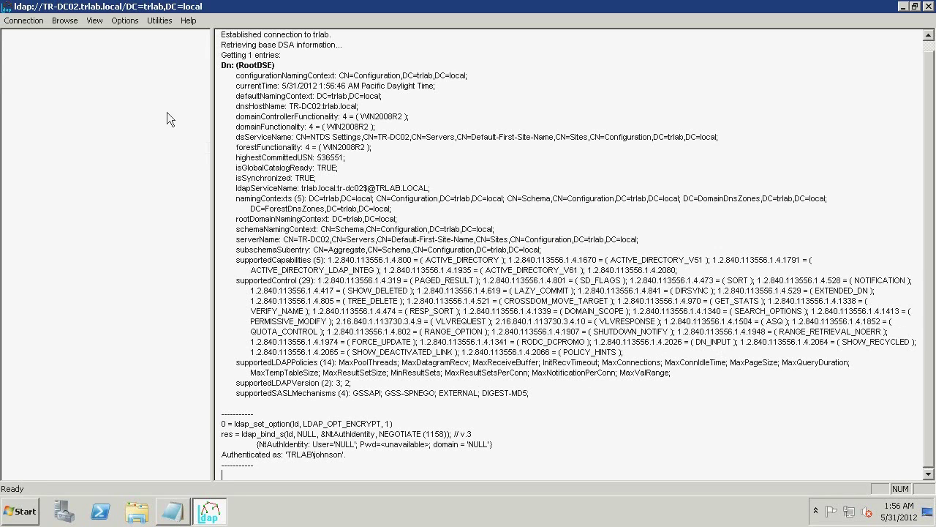
{"action": "left_click", "coordinate": [94, 20]}
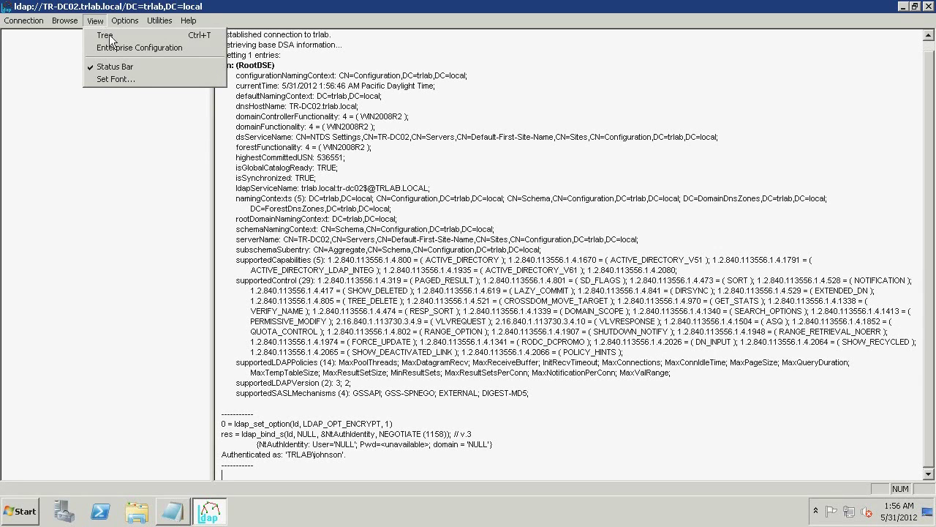
{"action": "left_click", "coordinate": [109, 35]}
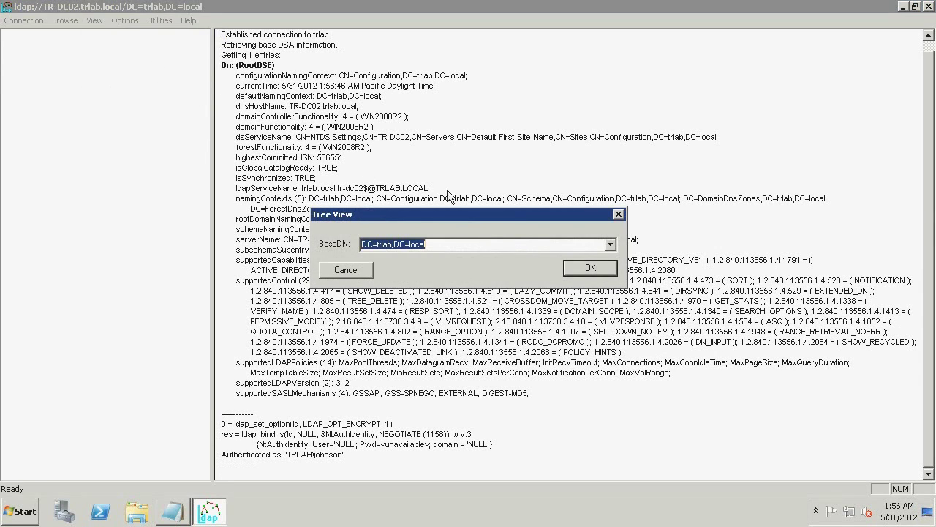
{"action": "left_click", "coordinate": [574, 266]}
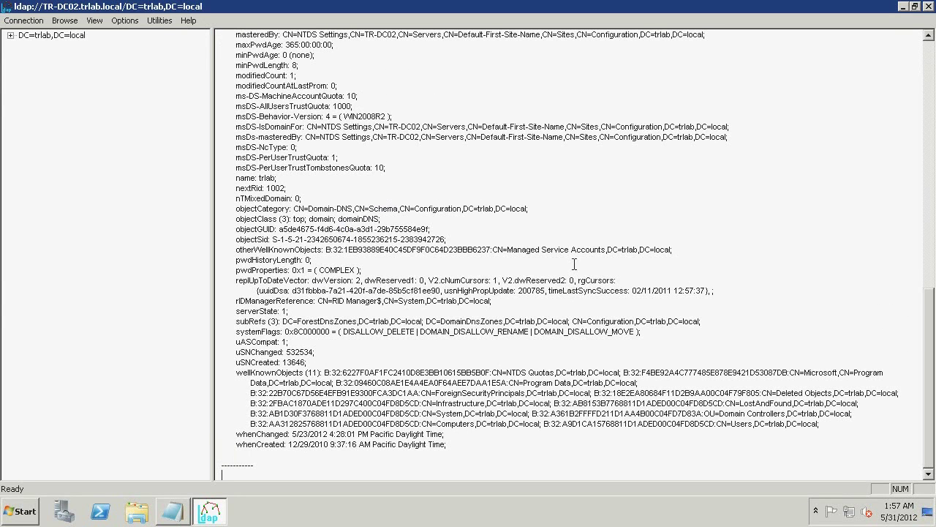
Expand DC=trlab,DC=local, OU=Managed Objects and OU=Users, then show the test user's attributes.
{"action": "double_click", "coordinate": [68, 38]}
{"action": "left_click", "coordinate": [103, 118]}
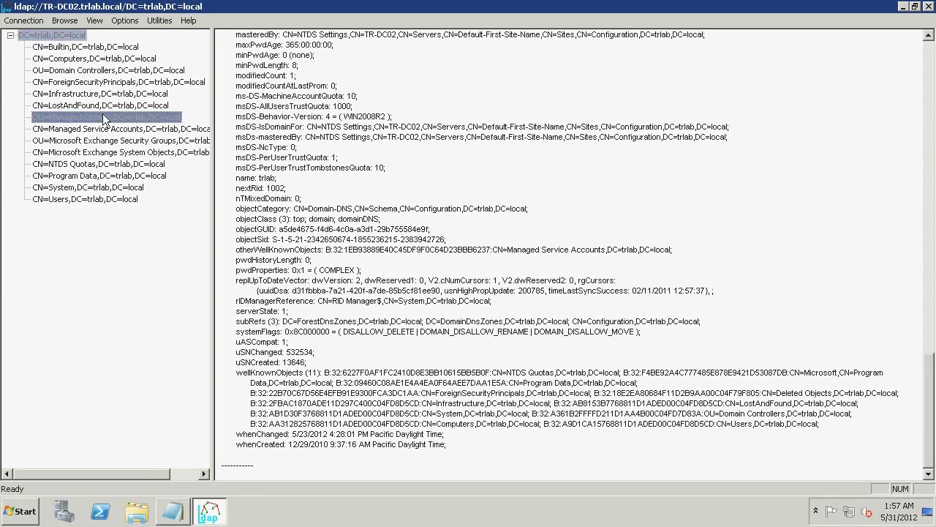
{"action": "double_click", "coordinate": [102, 118]}
{"action": "double_click", "coordinate": [102, 140]}
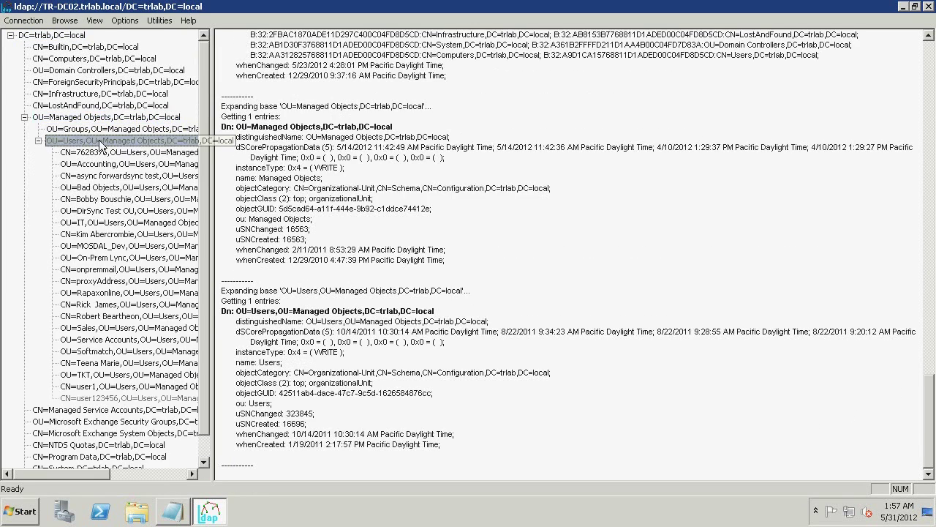
{"action": "double_click", "coordinate": [109, 234]}
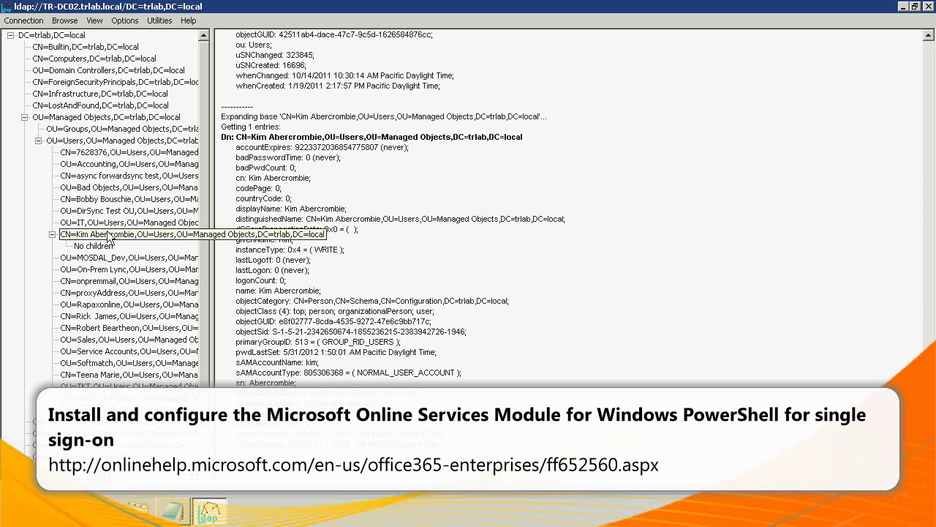
Launch the Microsoft Online Services Module for Windows PowerShell from All Programs.
{"action": "left_click", "coordinate": [22, 510]}
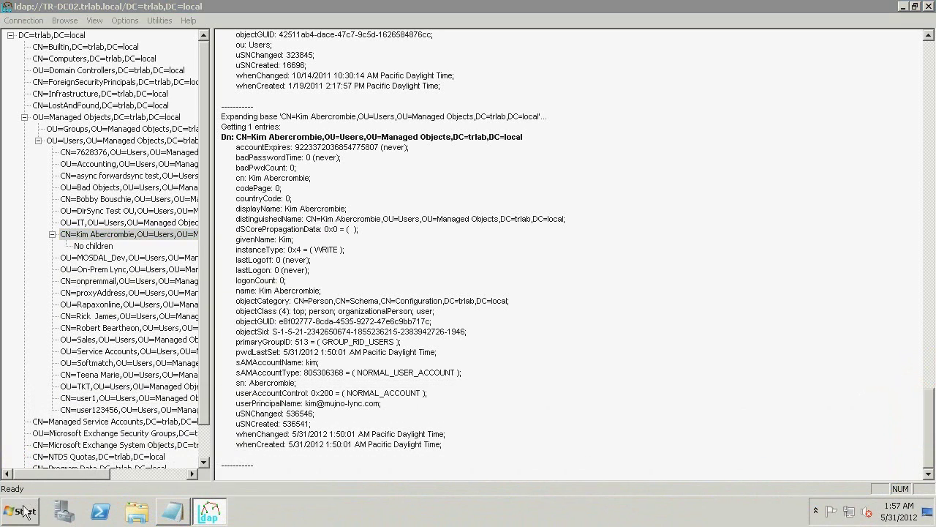
{"action": "left_click", "coordinate": [43, 461]}
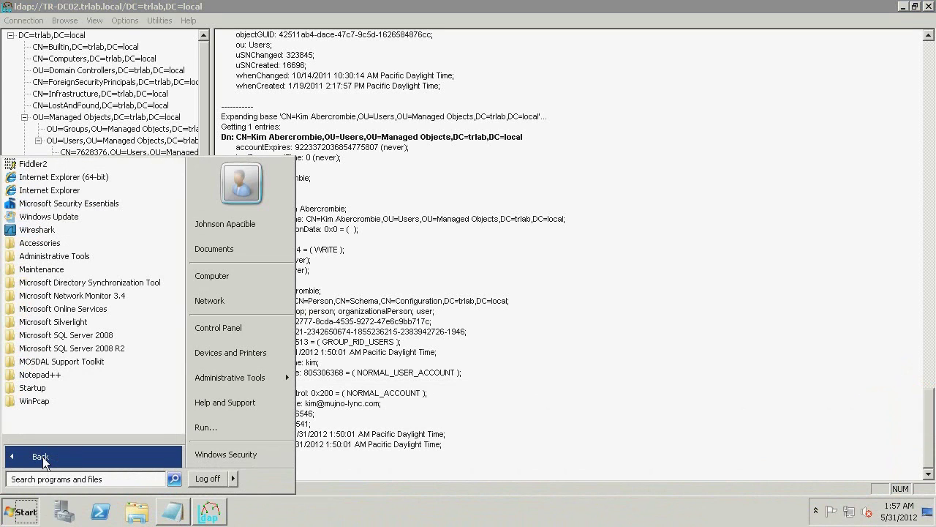
{"action": "left_click", "coordinate": [76, 309]}
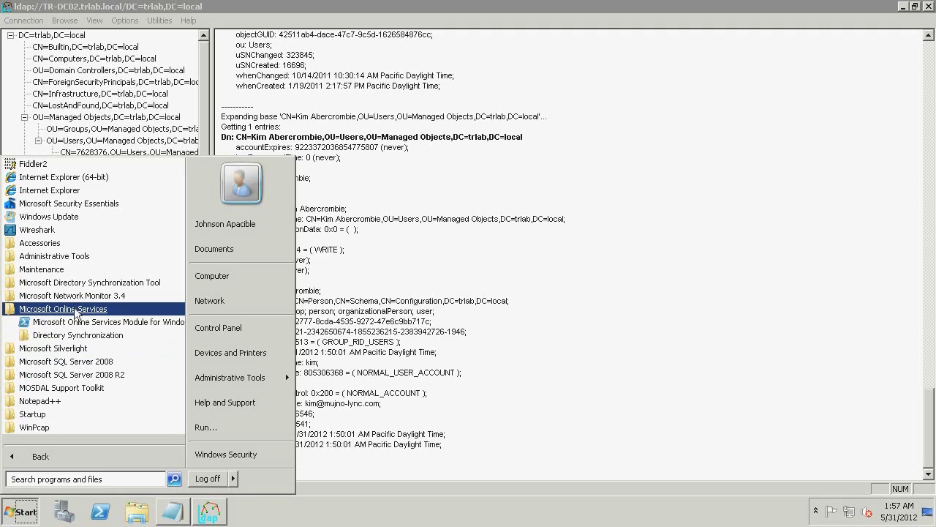
{"action": "left_click", "coordinate": [73, 321]}
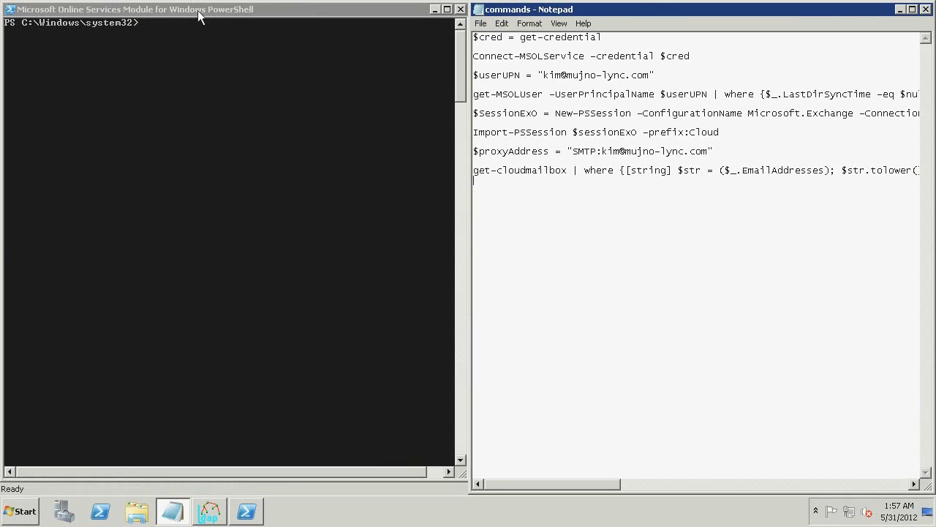
Run $cred = get-credential pasted from Notepad and enter the administrator's credentials.
{"action": "left_click_drag", "start_coordinate": [608, 37], "coordinate": [473, 36]}
{"action": "key", "text": "cmd+c"}
{"action": "left_click", "coordinate": [385, 33]}
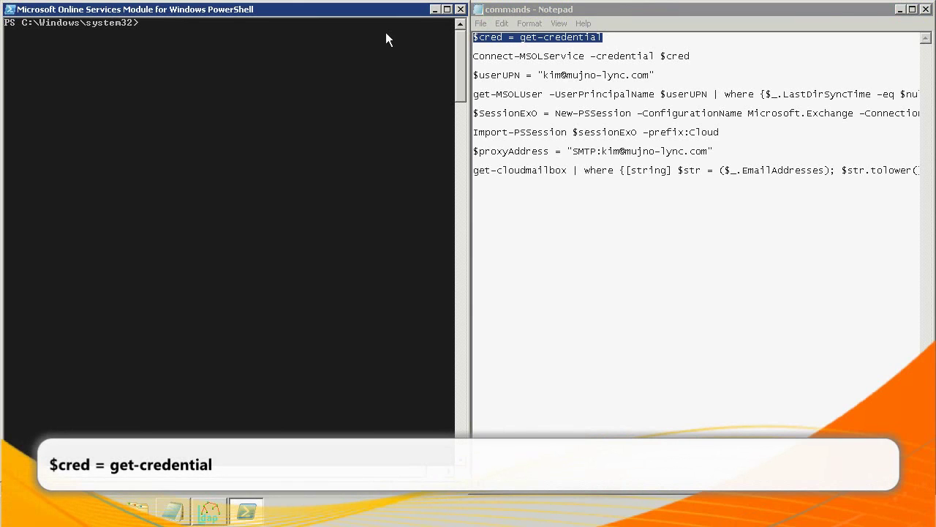
{"action": "right_click", "coordinate": [385, 33]}
{"action": "left_click", "coordinate": [406, 63]}
{"action": "key", "text": "Return"}
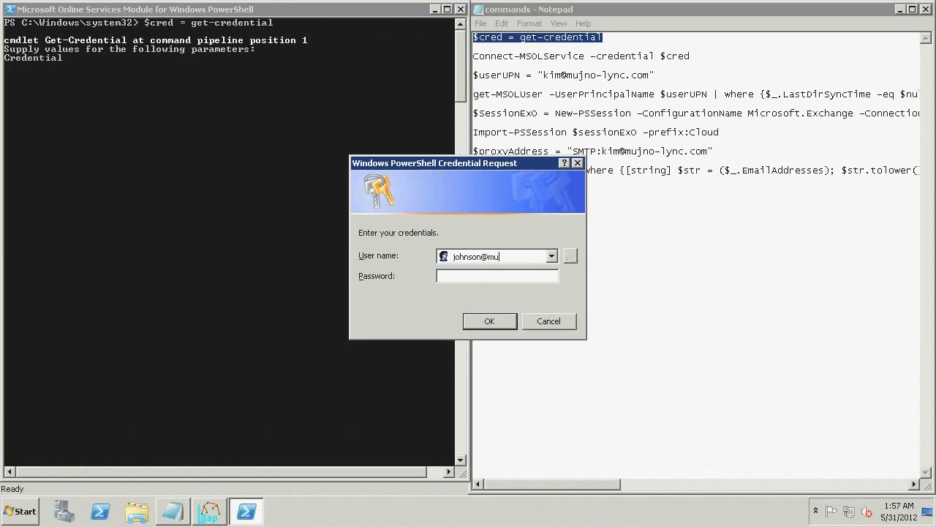
{"action": "key", "text": "Return"}
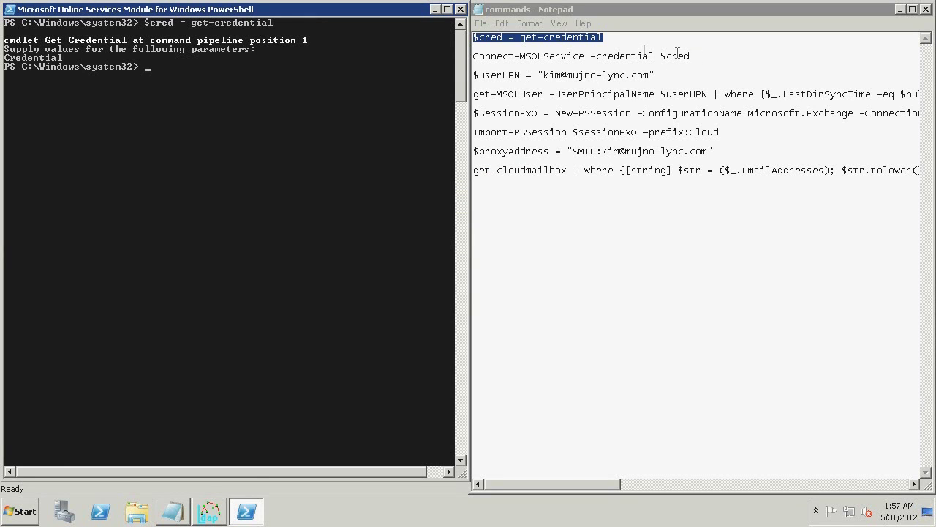
{"action": "left_click_drag", "start_coordinate": [690, 56], "coordinate": [517, 58]}
Paste 'Connect-MSOLService -credential $cred' from the notes into the console.
{"action": "left_click", "coordinate": [461, 59]}
{"action": "key", "text": "shift+End"}
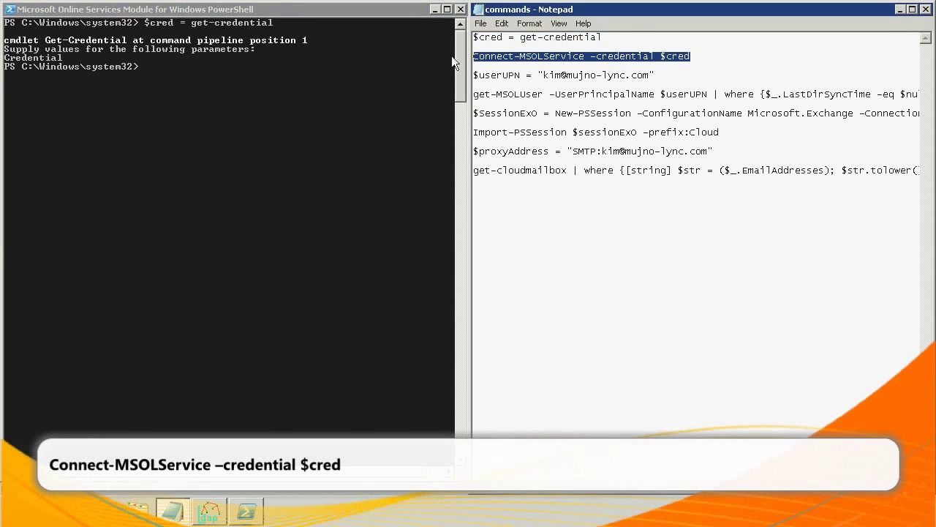
{"action": "left_click", "coordinate": [355, 87]}
{"action": "right_click", "coordinate": [356, 85]}
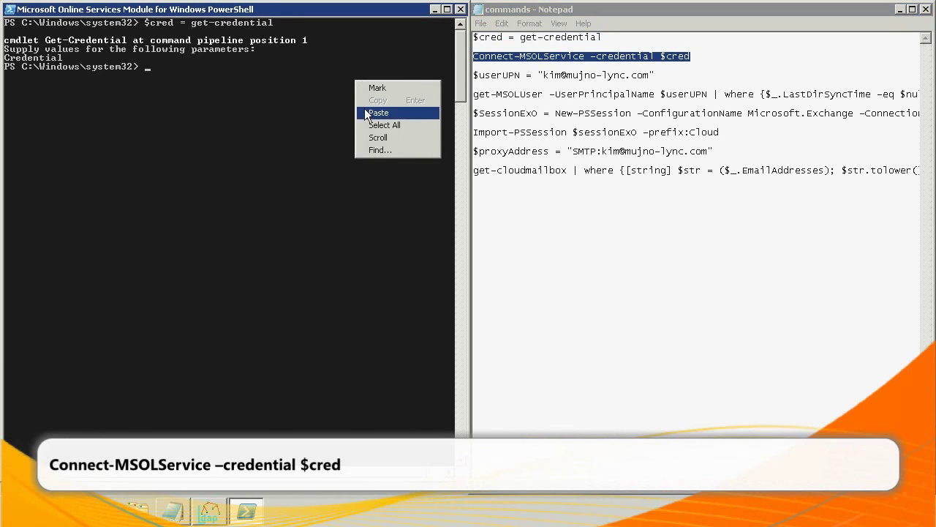
{"action": "left_click", "coordinate": [366, 112]}
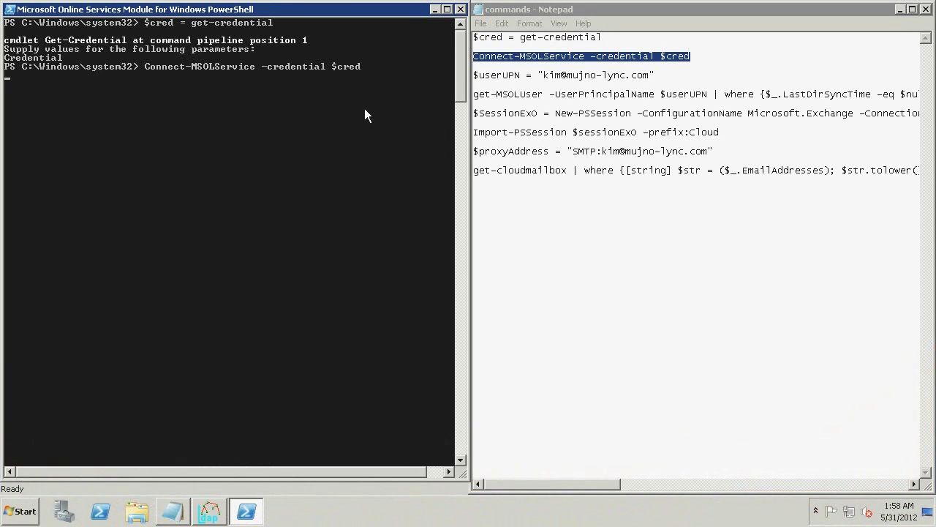
Paste and run the $userUPN assignment with the user's sign-in address.
{"action": "left_click_drag", "start_coordinate": [656, 75], "coordinate": [469, 77]}
{"action": "key", "text": "cmd+c"}
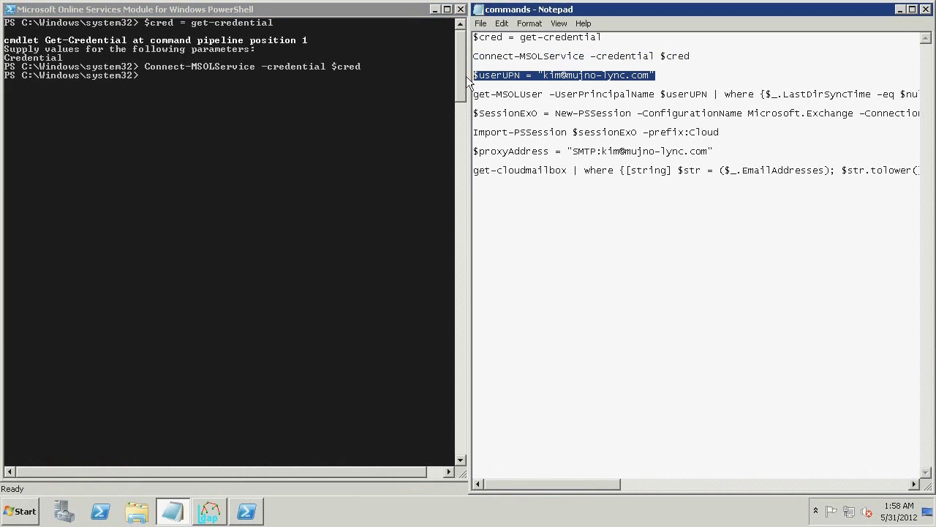
{"action": "left_click", "coordinate": [376, 98]}
{"action": "right_click", "coordinate": [375, 98]}
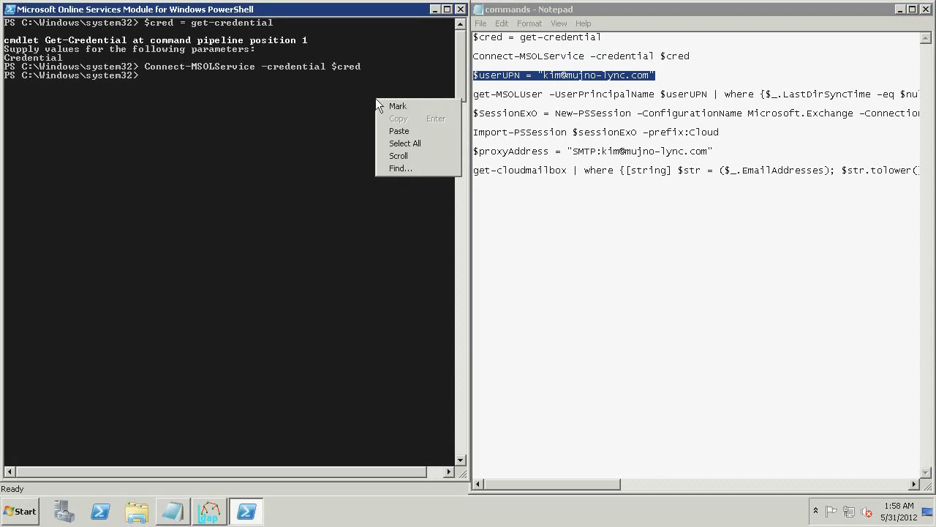
{"action": "left_click", "coordinate": [399, 131]}
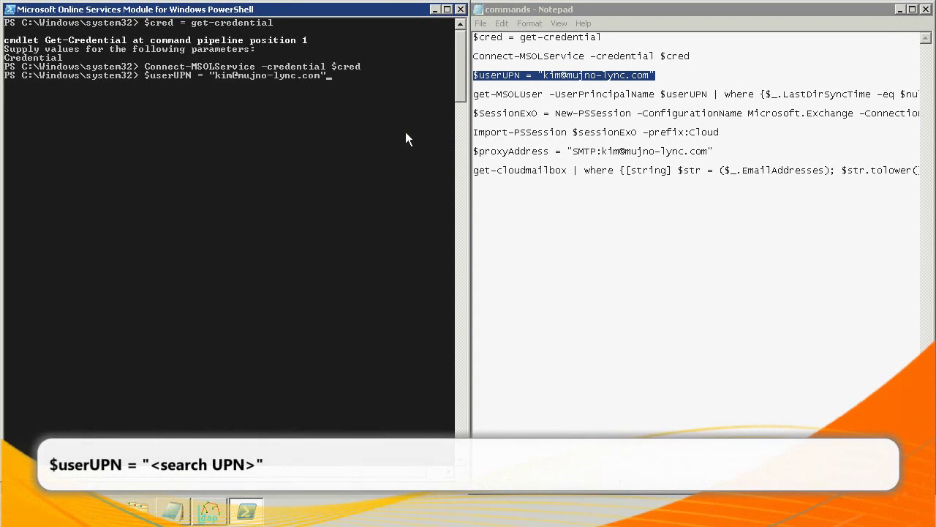
{"action": "key", "text": "Return"}
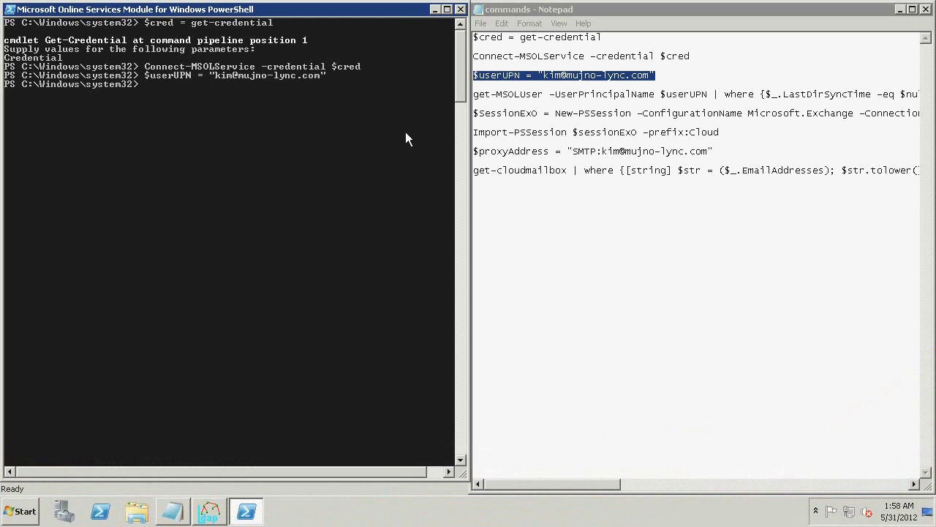
Run get-MSOLUser filtered on LastDirSyncTime -eq $null, returning one user with isLicensed False.
{"action": "left_click", "coordinate": [474, 94]}
{"action": "key", "text": "shift+End"}
{"action": "key", "text": "cmd+c"}
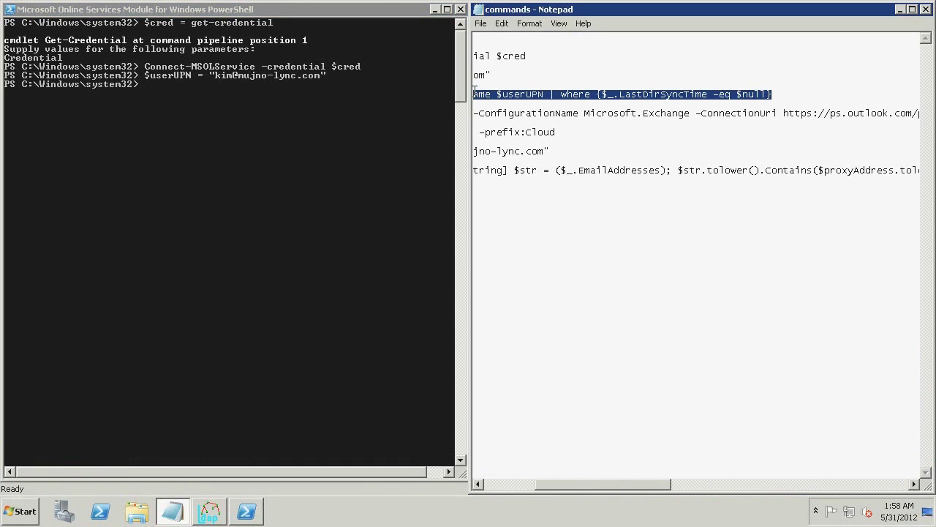
{"action": "right_click", "coordinate": [280, 120]}
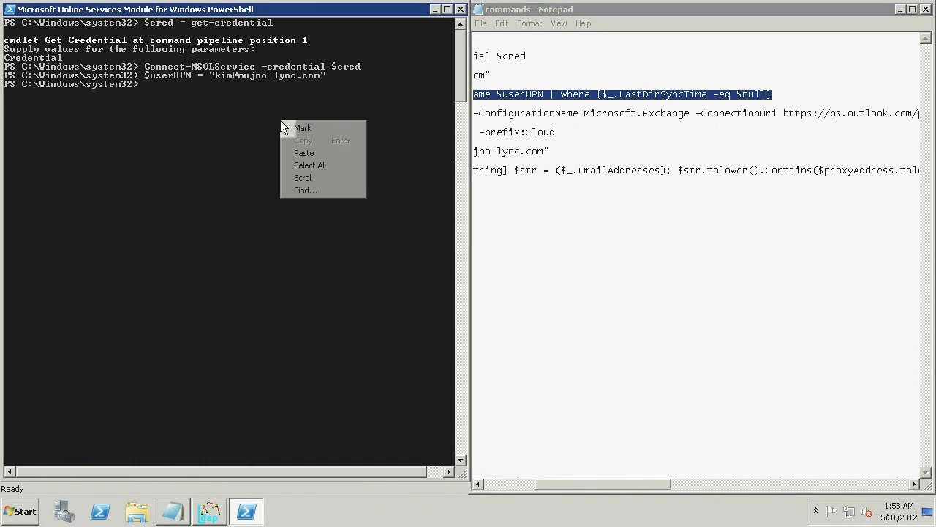
{"action": "left_click", "coordinate": [312, 152]}
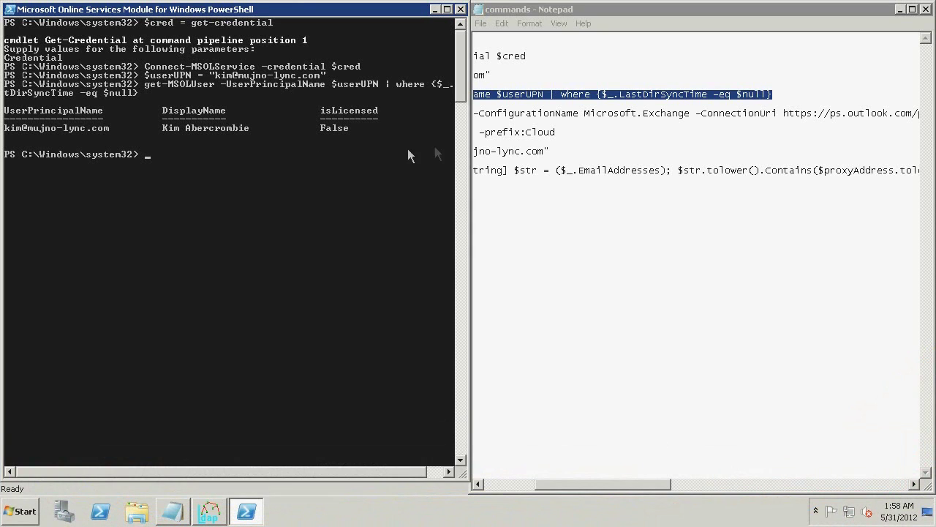
{"action": "left_click", "coordinate": [540, 113]}
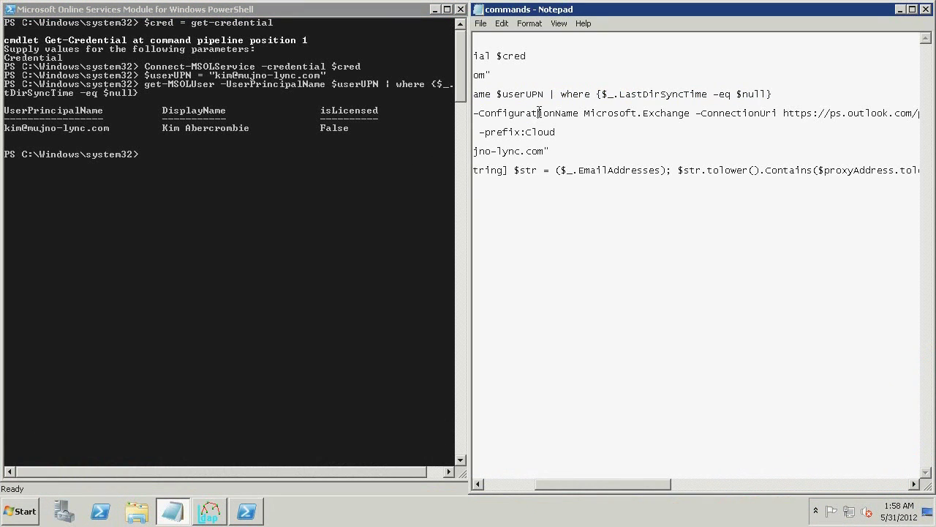
Create the $SessionExO Exchange Online remote session with New-PSSession.
{"action": "key", "text": "Home"}
{"action": "key", "text": "shift+End"}
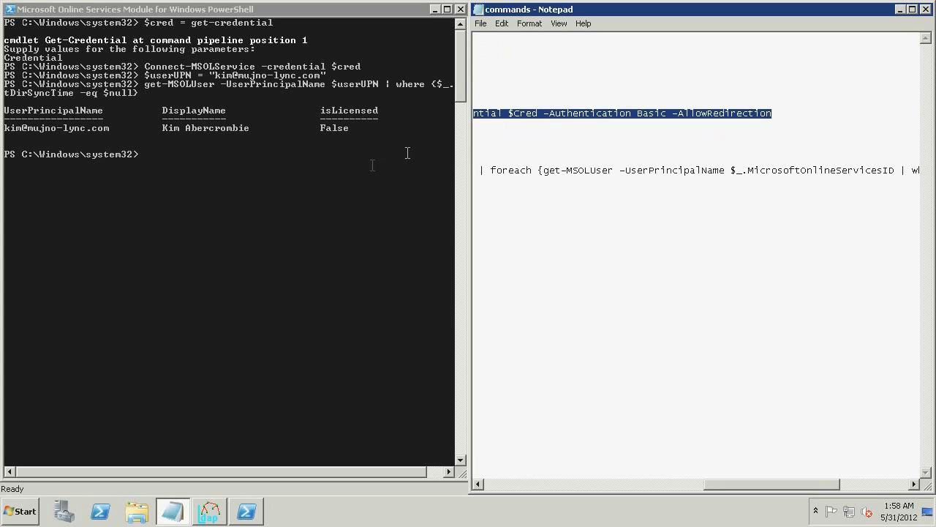
{"action": "left_click", "coordinate": [338, 187]}
{"action": "right_click", "coordinate": [338, 187]}
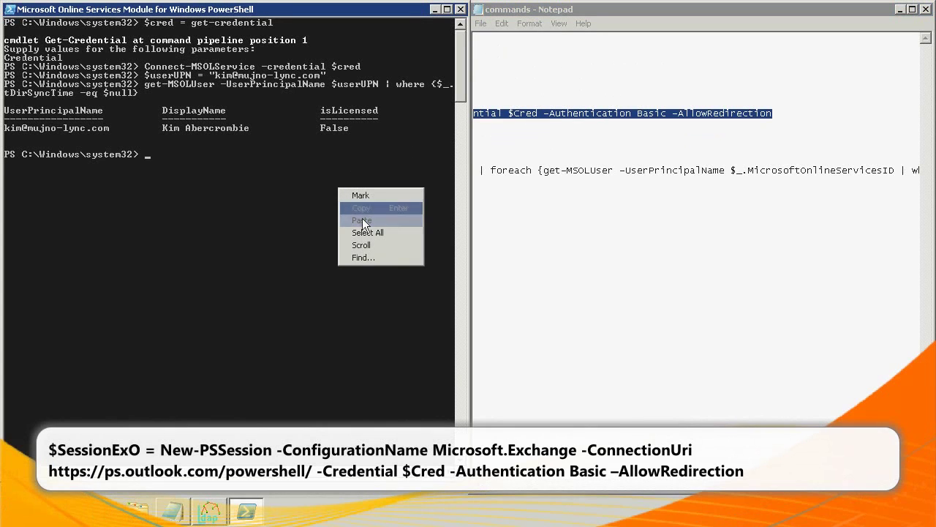
{"action": "left_click", "coordinate": [362, 219]}
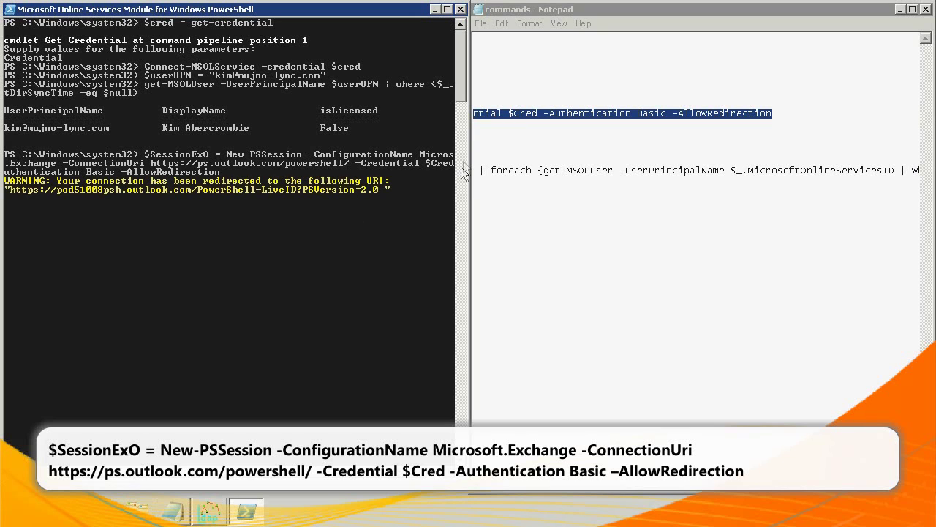
Import the $sessionExO commands with Import-PSSession using the Cloud prefix.
{"action": "left_click", "coordinate": [495, 133]}
{"action": "key", "text": "shift+End"}
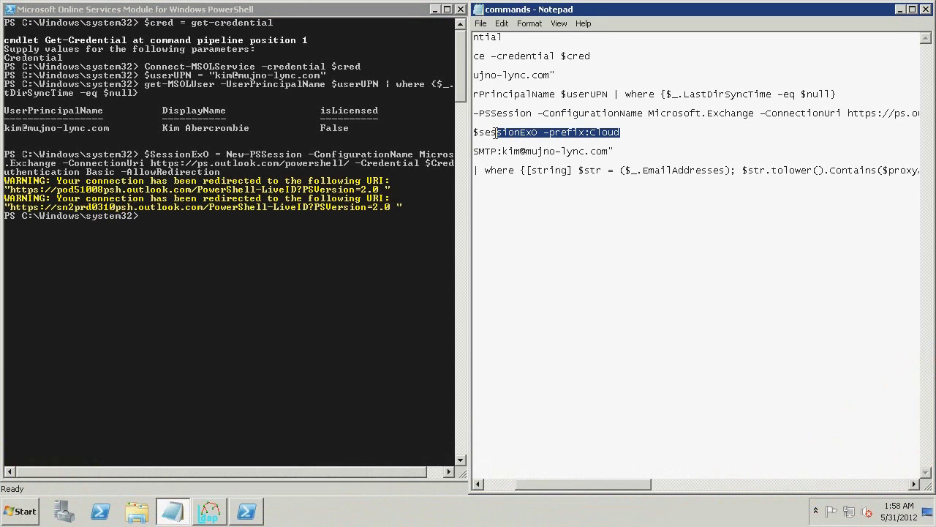
{"action": "key", "text": "Home"}
{"action": "key", "text": "shift+End"}
{"action": "key", "text": "cmd+c"}
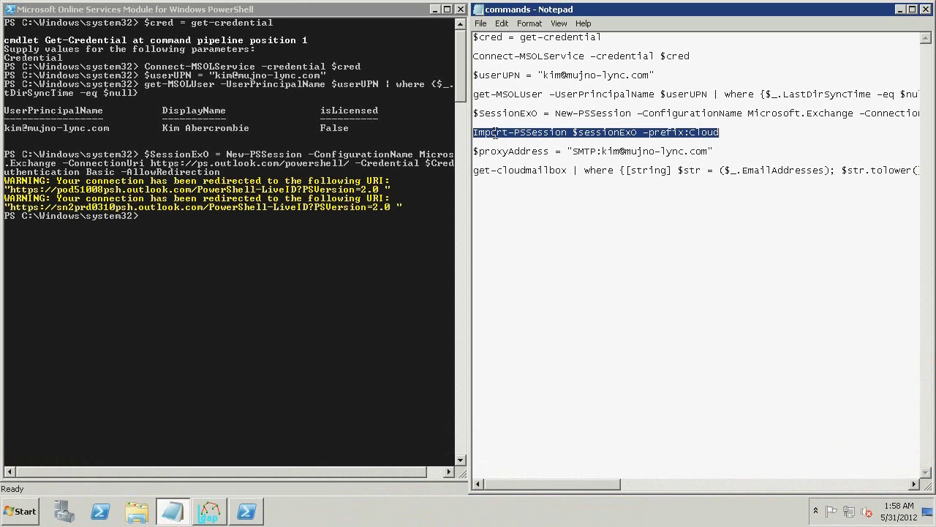
{"action": "left_click", "coordinate": [315, 228]}
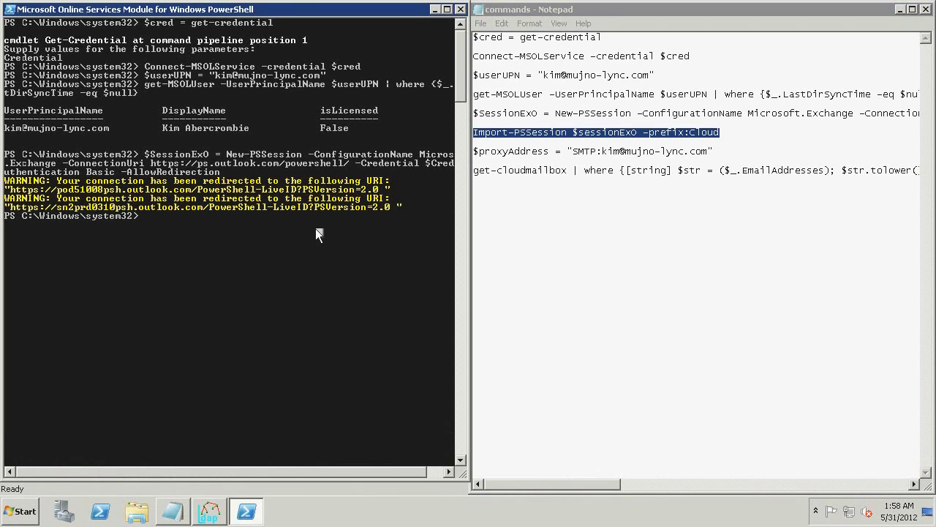
{"action": "right_click", "coordinate": [315, 228]}
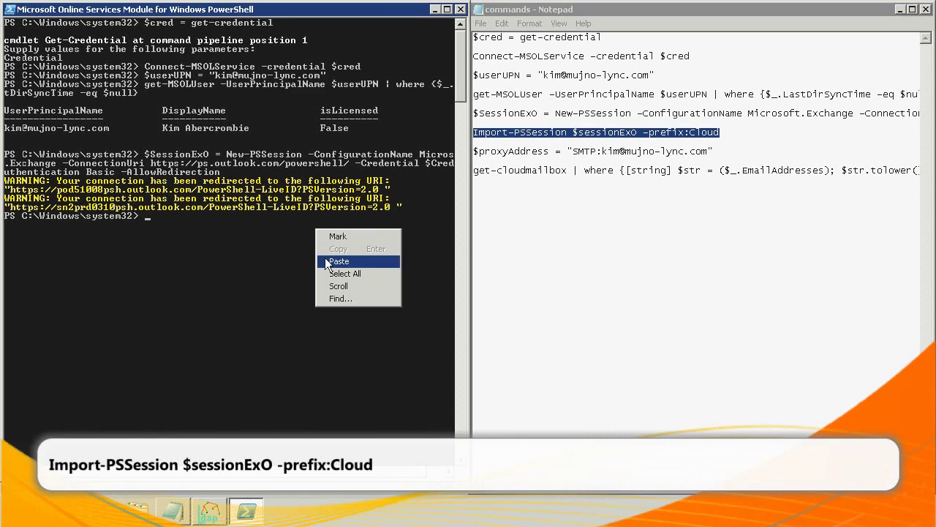
{"action": "left_click", "coordinate": [326, 260]}
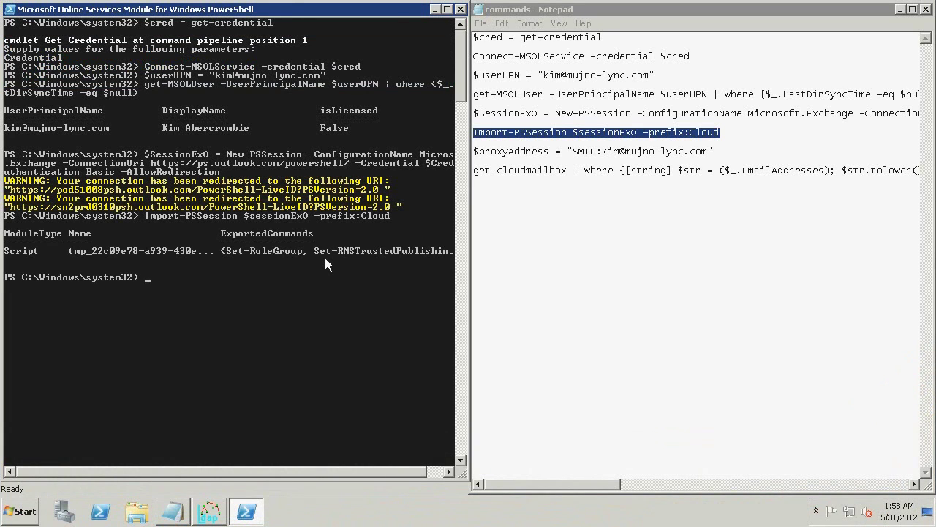
Assign the user's SMTP address to $proxyAddress.
{"action": "left_click", "coordinate": [475, 152]}
{"action": "key", "text": "shift+End"}
{"action": "key", "text": "cmd+c"}
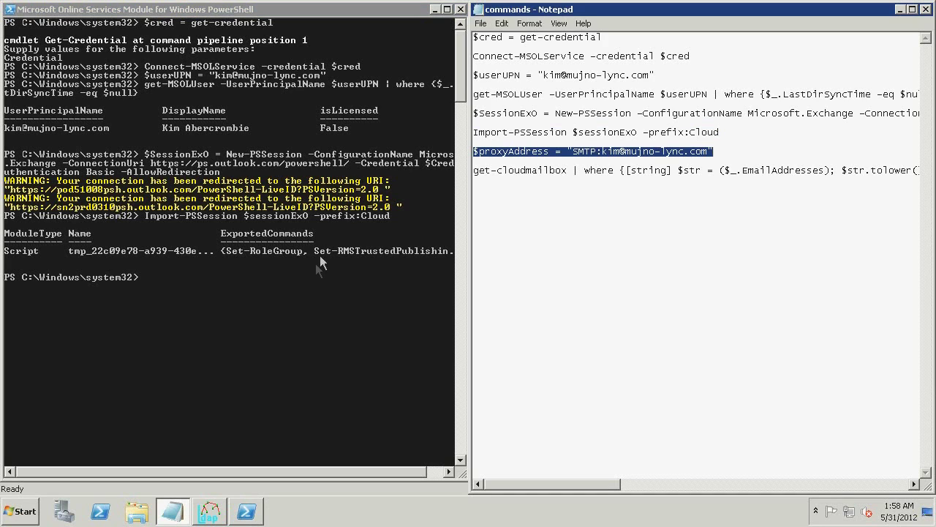
{"action": "right_click", "coordinate": [309, 288]}
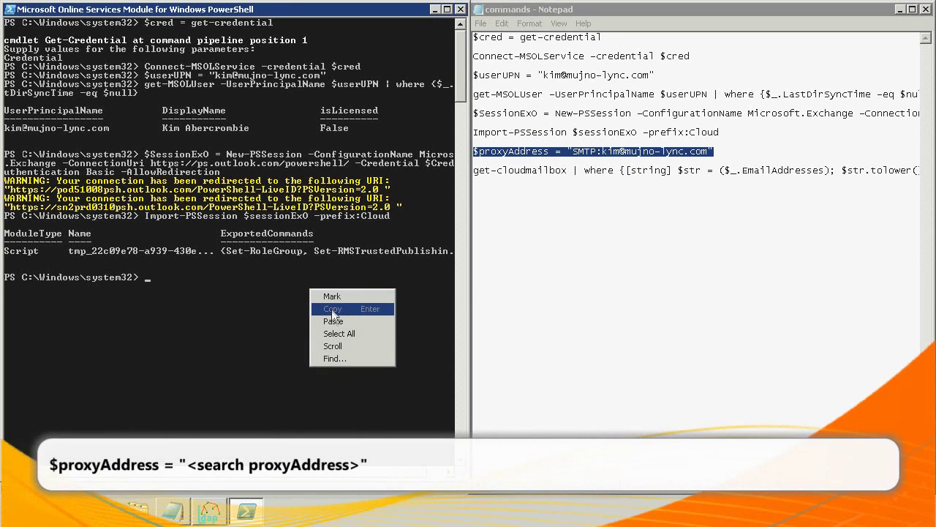
{"action": "left_click", "coordinate": [331, 321]}
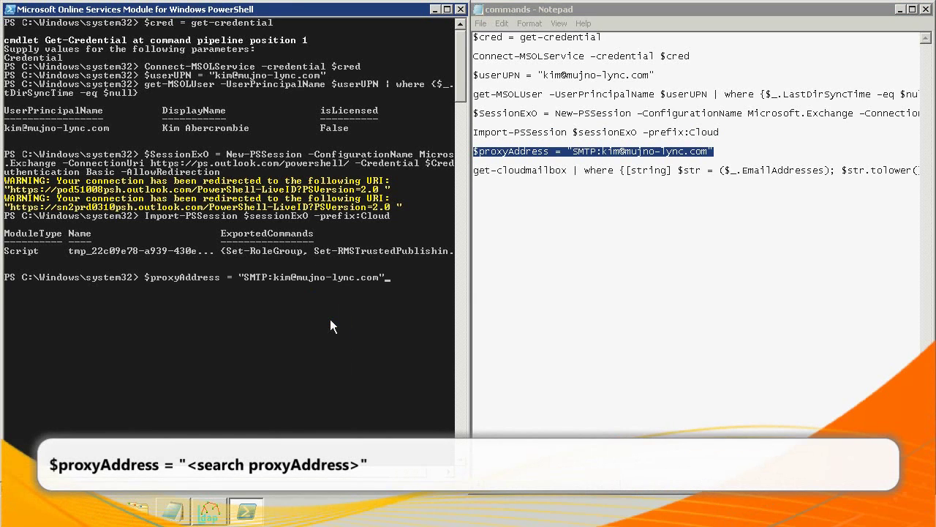
{"action": "key", "text": "Return"}
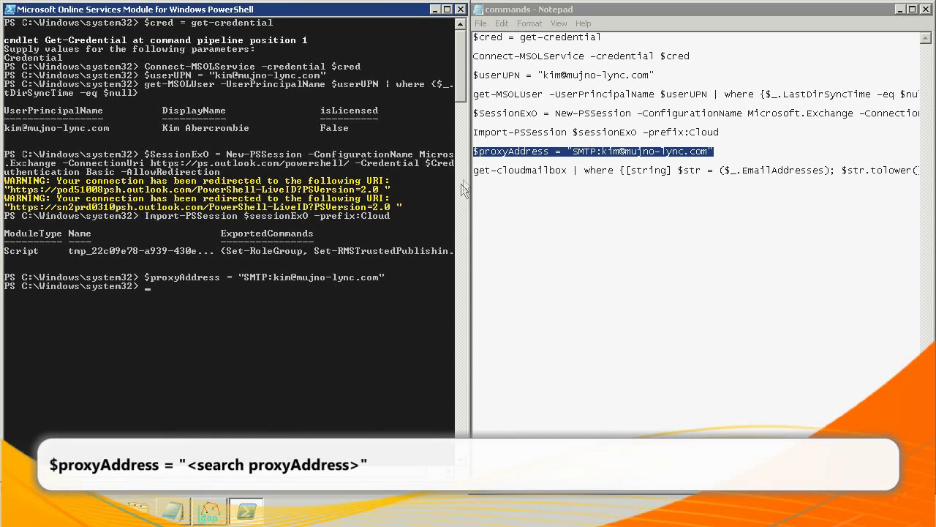
Paste the get-cloudmailbox query that pipes matching mailboxes into get-MSOLUser.
{"action": "left_click", "coordinate": [475, 171]}
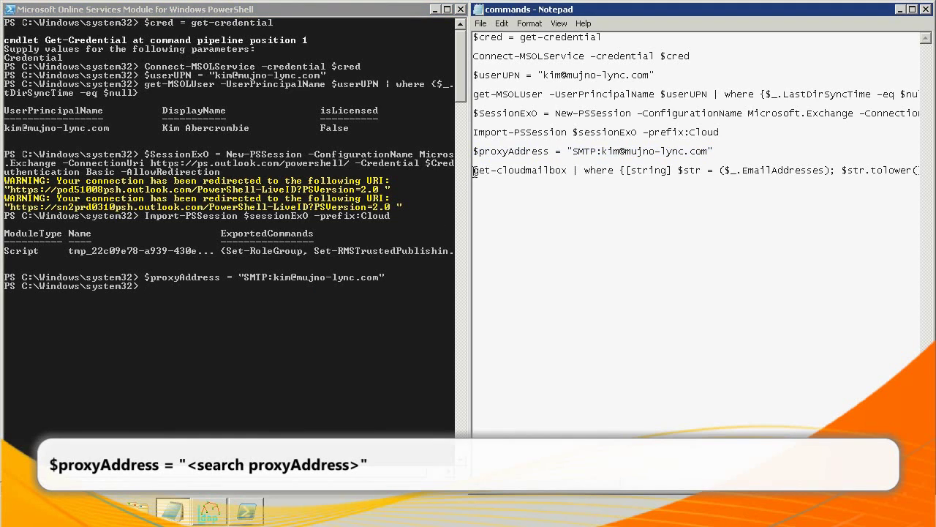
{"action": "key", "text": "shift+End"}
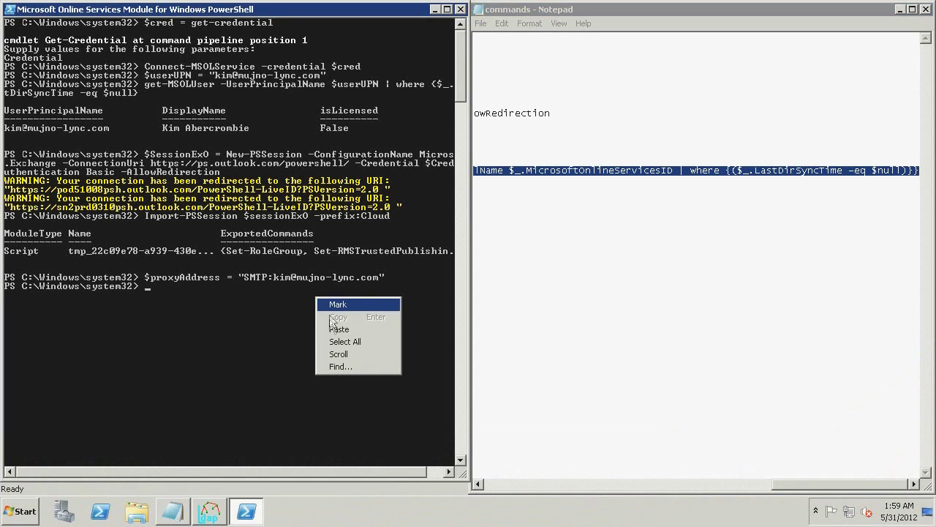
{"action": "left_click", "coordinate": [338, 329]}
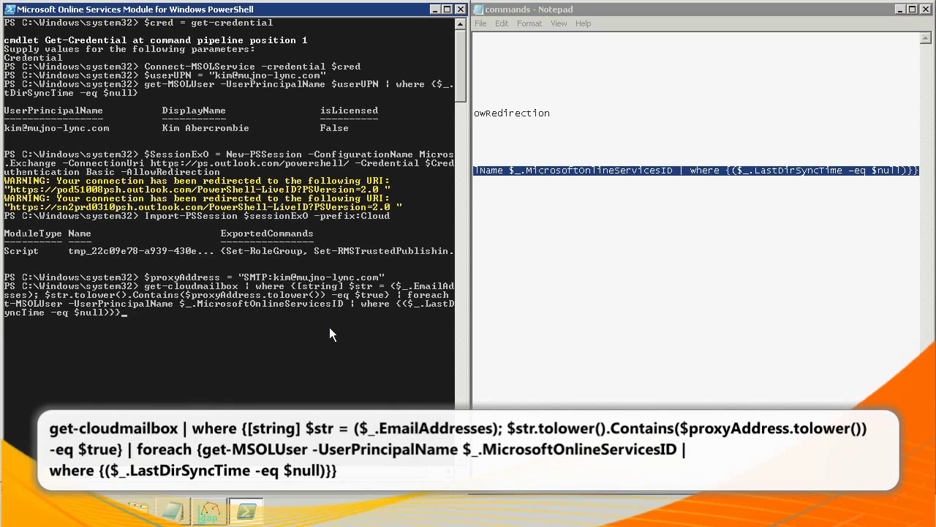